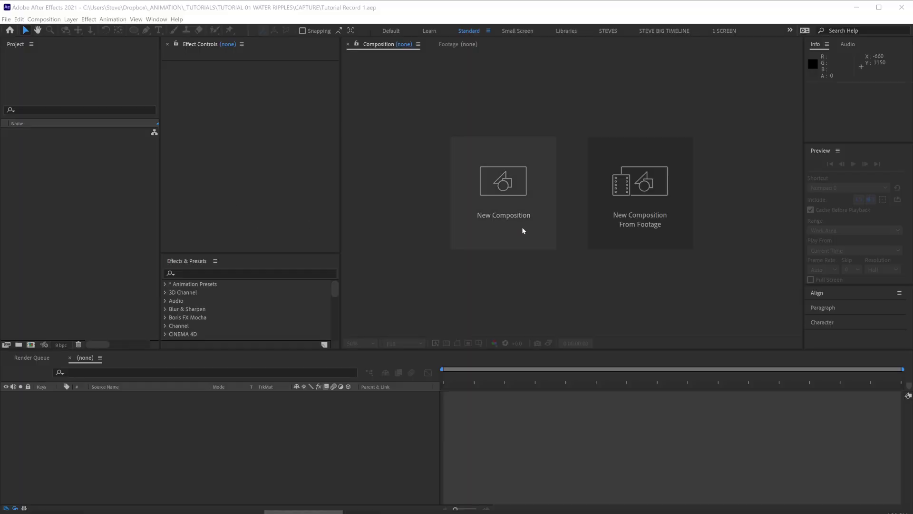
Create a new 1920 × 1920 px composition at 30 frames per second with a 10-second duration.
{"action": "left_click", "coordinate": [514, 179]}
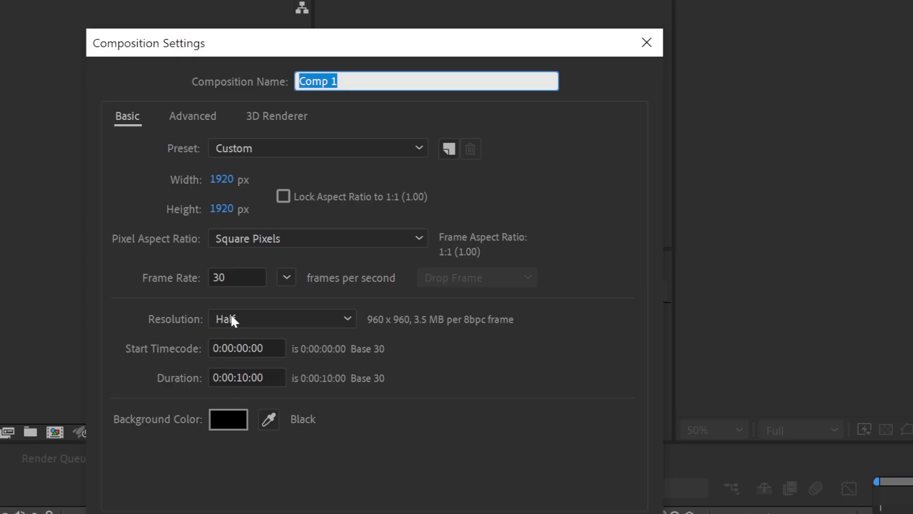
{"action": "key", "text": "Return"}
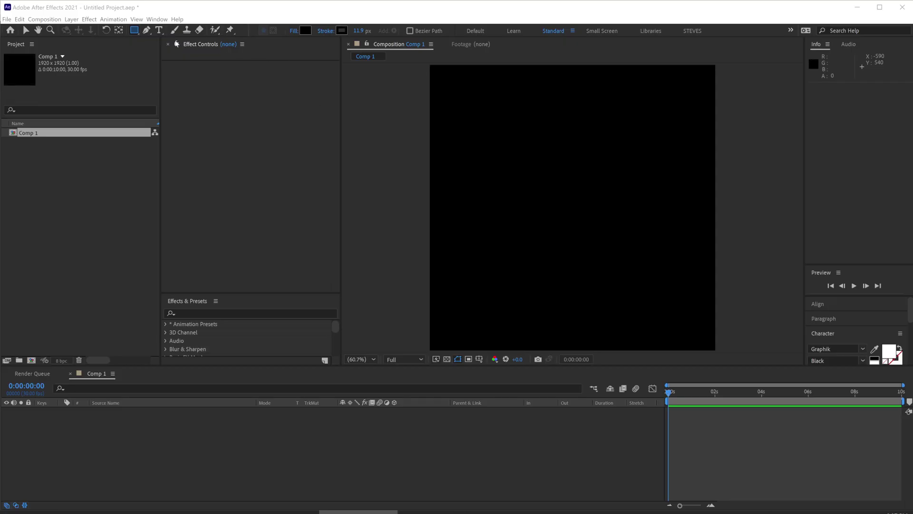
Set up the Ellipse tool with a black fill and a white stroke colour.
{"action": "left_click", "coordinate": [135, 32]}
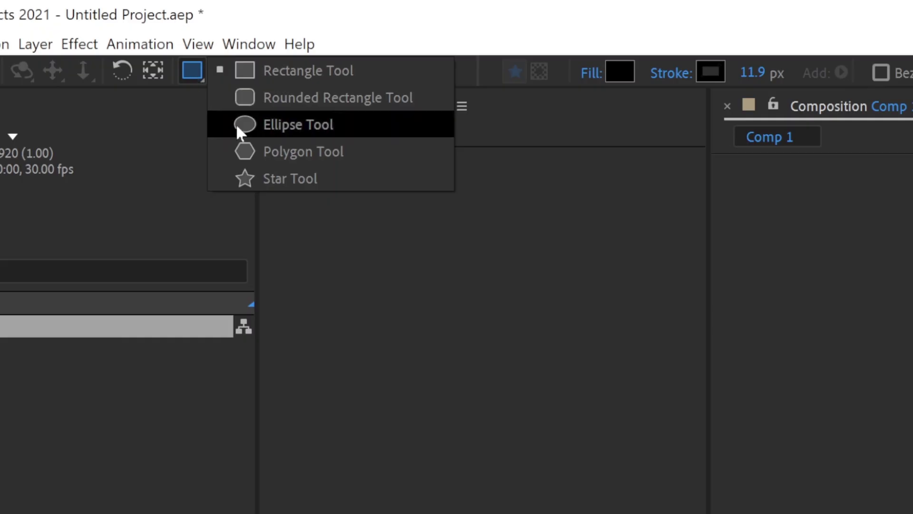
{"action": "left_click", "coordinate": [153, 53]}
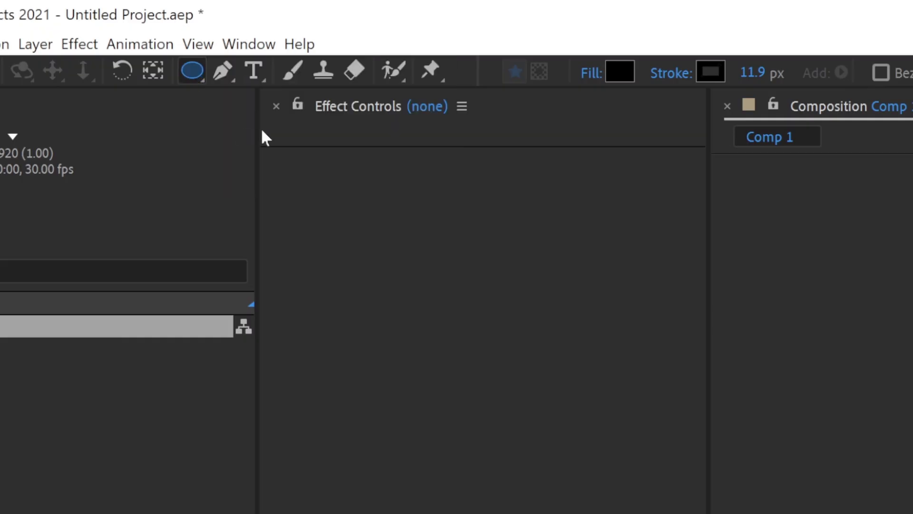
{"action": "left_click", "coordinate": [621, 74]}
{"action": "left_click", "coordinate": [598, 215]}
{"action": "left_click", "coordinate": [709, 78]}
{"action": "left_click_drag", "start_coordinate": [405, 248], "coordinate": [400, 206]}
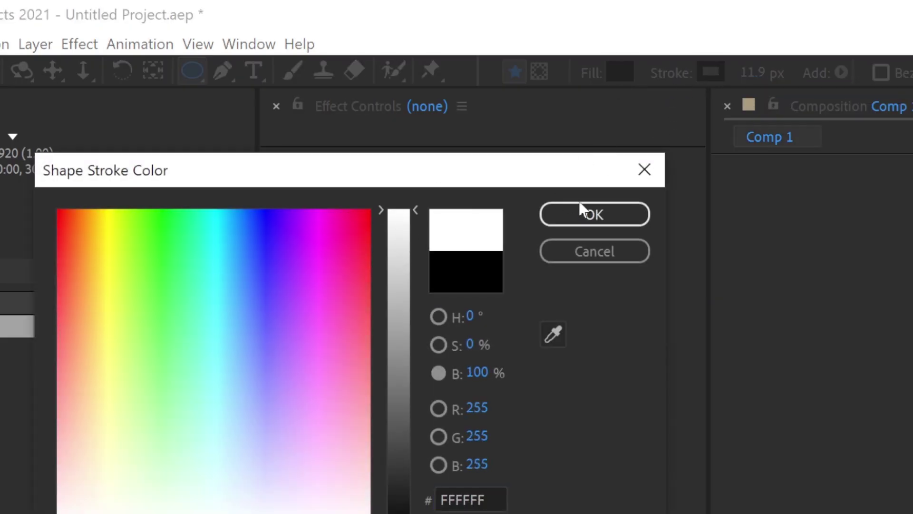
{"action": "left_click", "coordinate": [586, 210]}
Set the stroke width to 10 px and draw a wide, flat ellipse around the middle of the composition.
{"action": "left_click", "coordinate": [753, 74]}
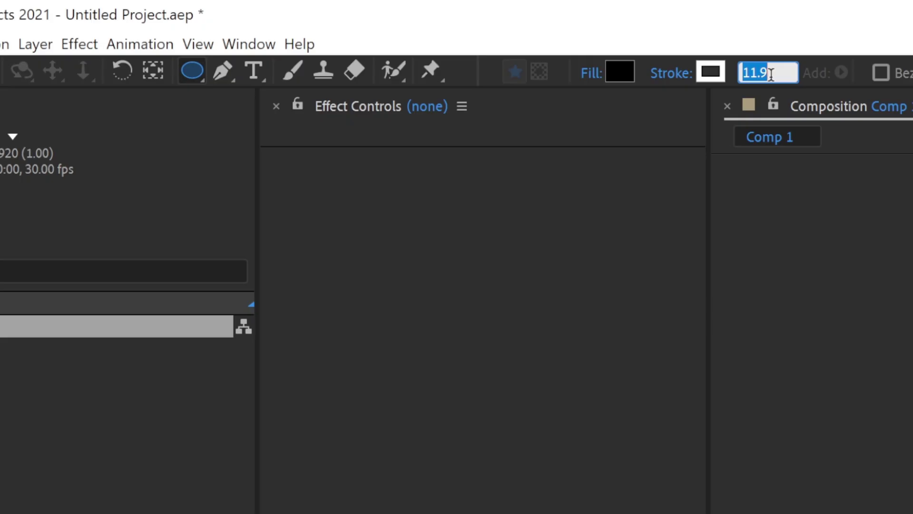
{"action": "type", "text": "10"}
{"action": "key", "text": "Return"}
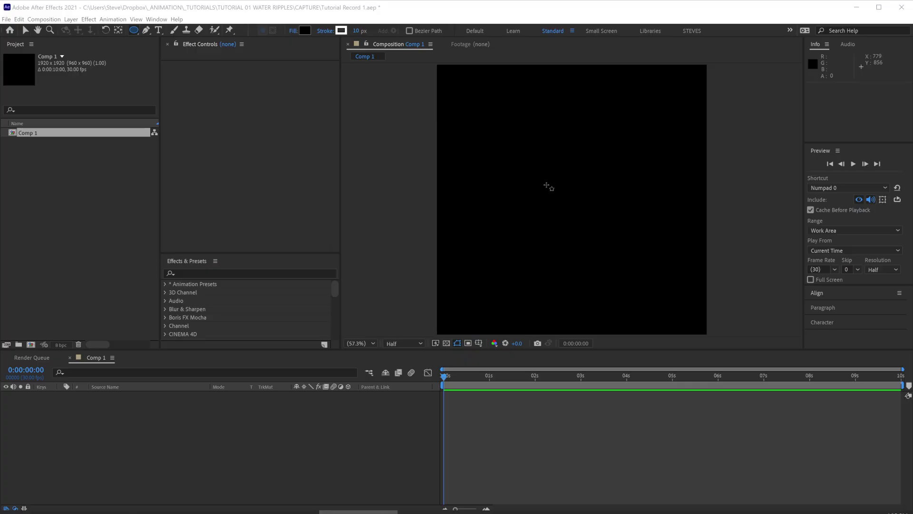
{"action": "left_click_drag", "start_coordinate": [544, 184], "coordinate": [604, 220]}
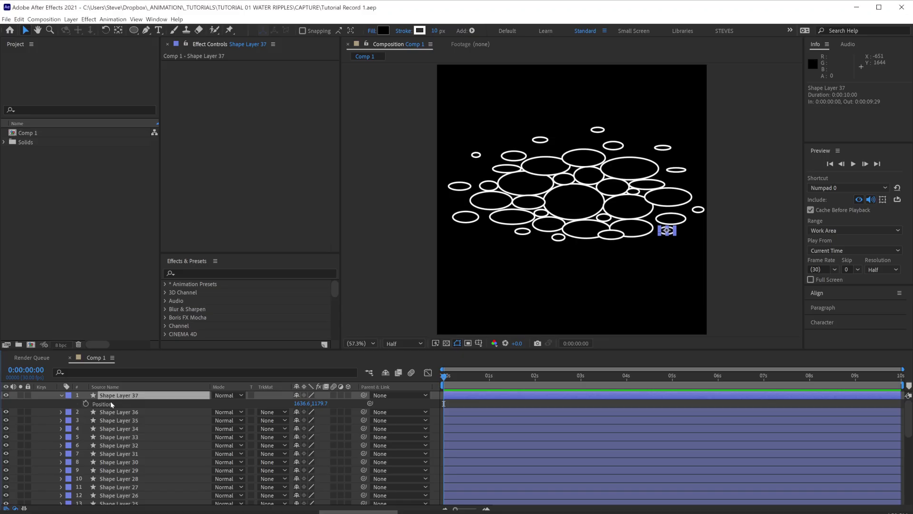
Add the expression wiggle(1,20) to the Position of Shape Layer 37.
{"action": "left_click", "coordinate": [111, 403]}
{"action": "left_click", "coordinate": [106, 396]}
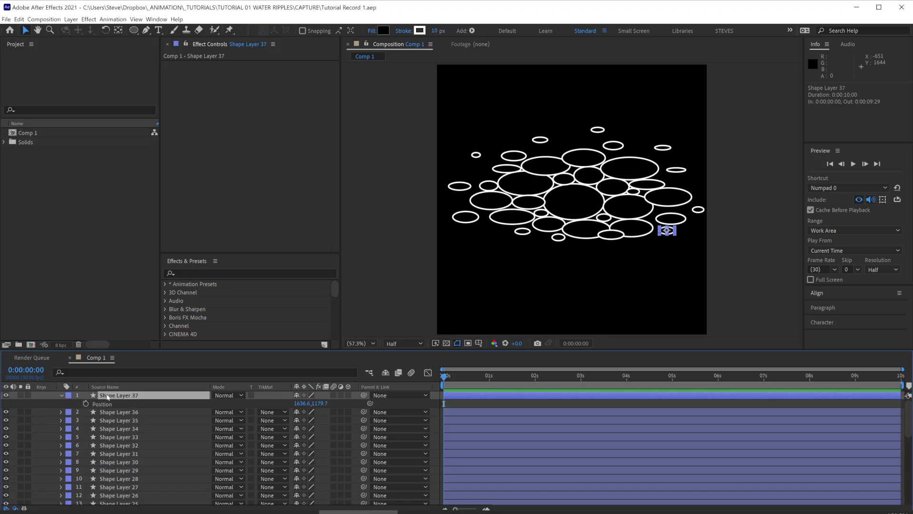
{"action": "left_click", "coordinate": [85, 403], "text": "alt"}
{"action": "type", "text": "wiggle()"}
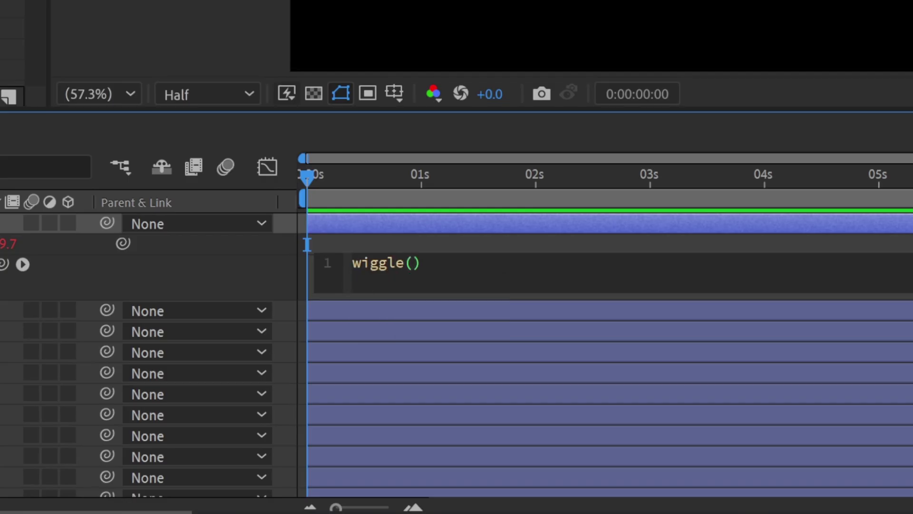
{"action": "type", "text": "1,20"}
{"action": "key", "text": "KP_Enter"}
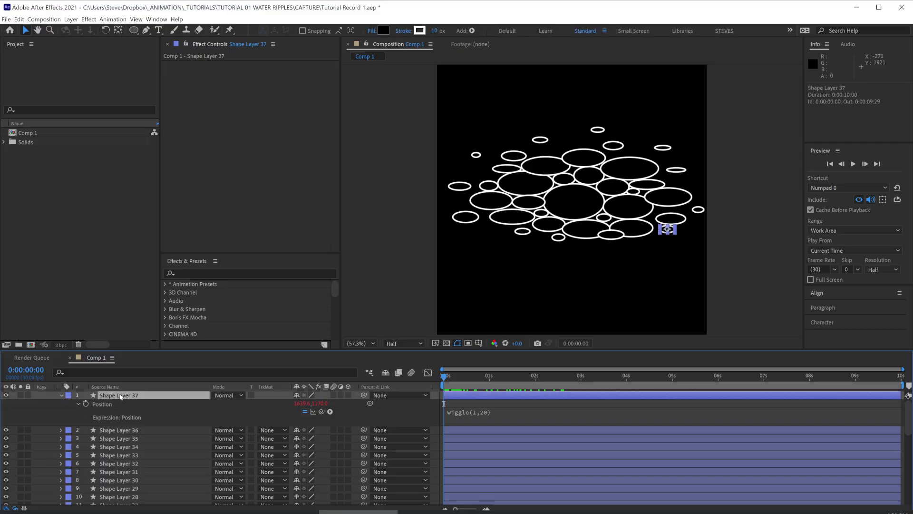
Add the expression wiggle(1,20) to the Scale of Shape Layer 37 and preview the motion.
{"action": "left_click", "coordinate": [62, 396]}
{"action": "key", "text": "s"}
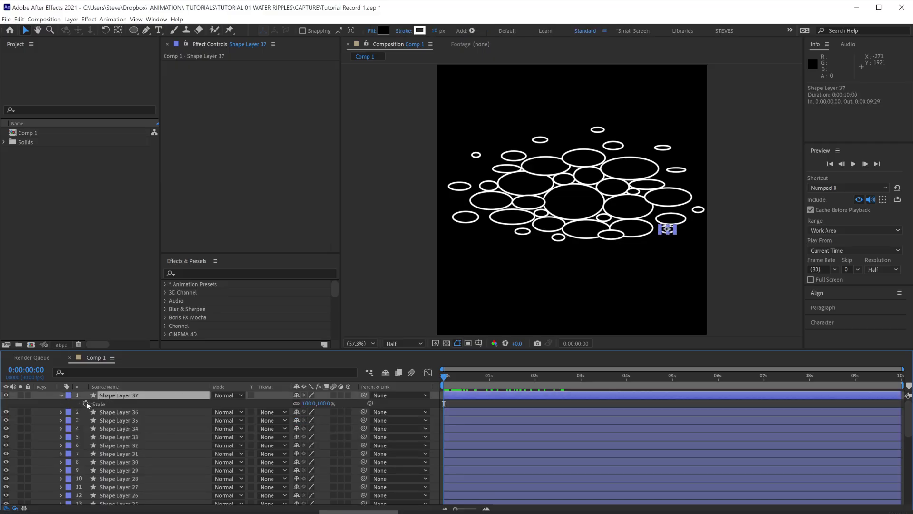
{"action": "left_click", "coordinate": [86, 404], "text": "alt"}
{"action": "type", "text": "wiggle()"}
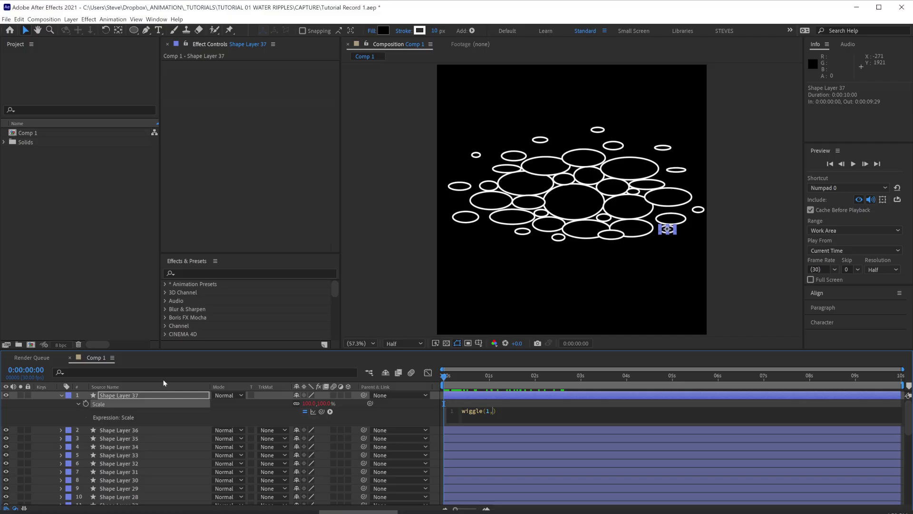
{"action": "left_click", "coordinate": [471, 404]}
{"action": "left_click_drag", "start_coordinate": [452, 373], "coordinate": [617, 379]}
{"action": "key", "text": "space"}
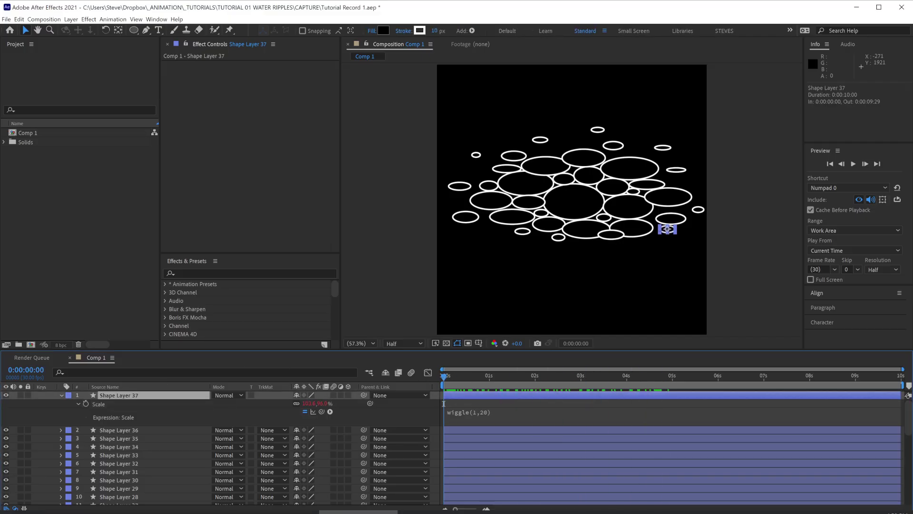
Show Shape Layer 37's animated properties and copy only the expressions of its Position and Scale.
{"action": "key", "text": "u"}
{"action": "left_click", "coordinate": [374, 300]}
{"action": "left_click", "coordinate": [444, 374]}
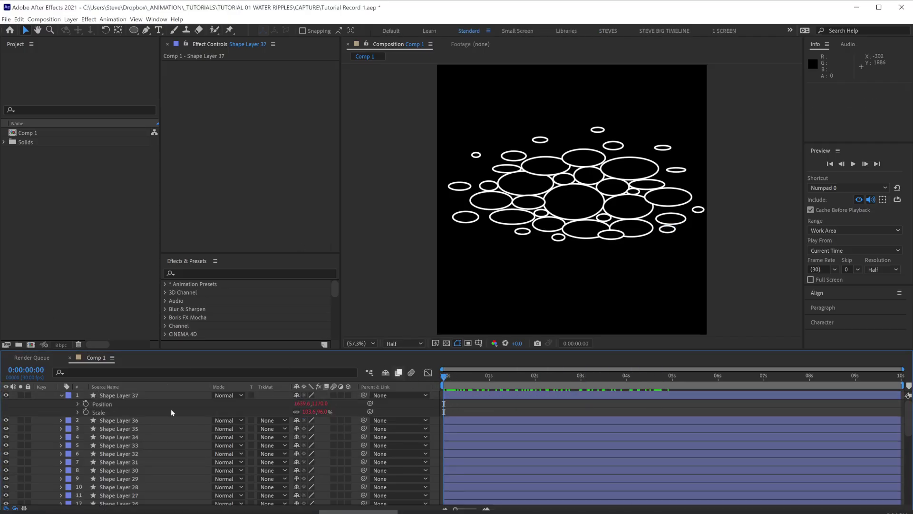
{"action": "left_click", "coordinate": [106, 405]}
{"action": "left_click", "coordinate": [101, 413], "text": "shift"}
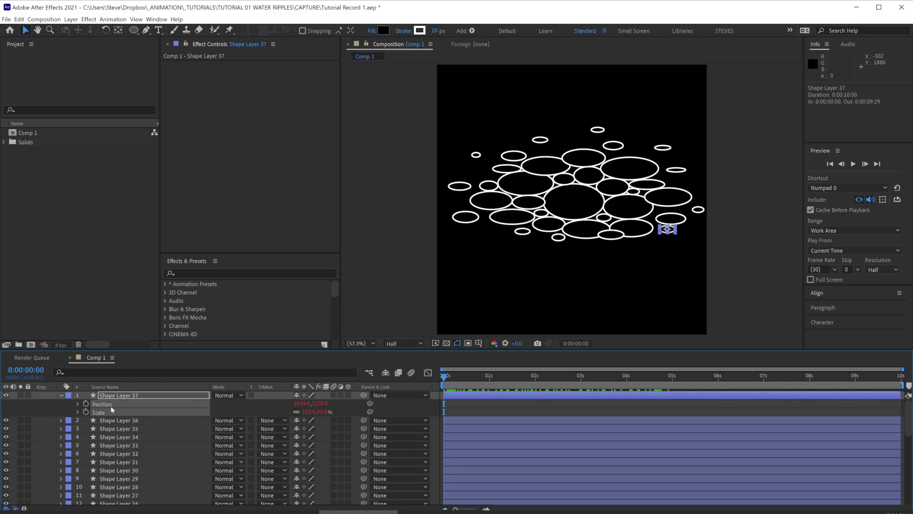
{"action": "right_click", "coordinate": [96, 404]}
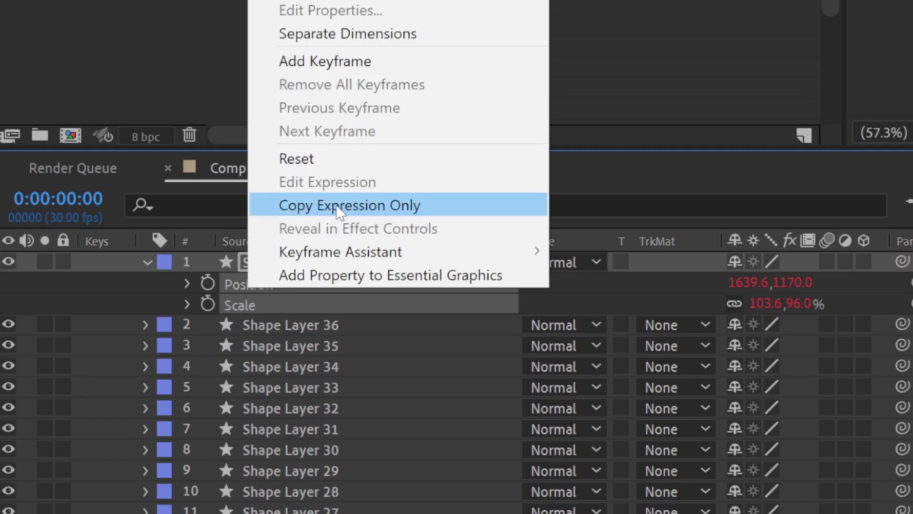
{"action": "left_click", "coordinate": [330, 214]}
Paste the copied expressions onto all the other shape layers, 36 through 1, and play back the animation.
{"action": "left_click", "coordinate": [275, 324]}
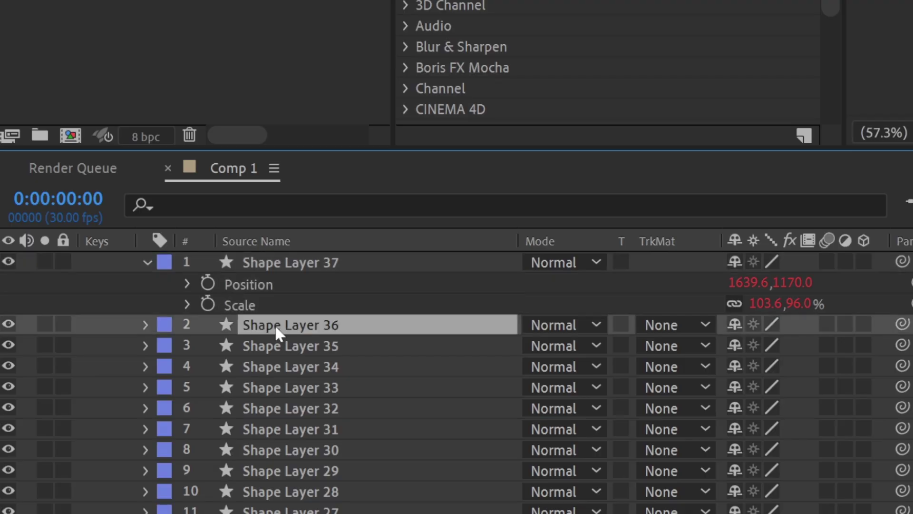
{"action": "scroll", "coordinate": [267, 378], "scroll_direction": "down", "scroll_amount": 8}
{"action": "left_click", "coordinate": [114, 498], "text": "shift"}
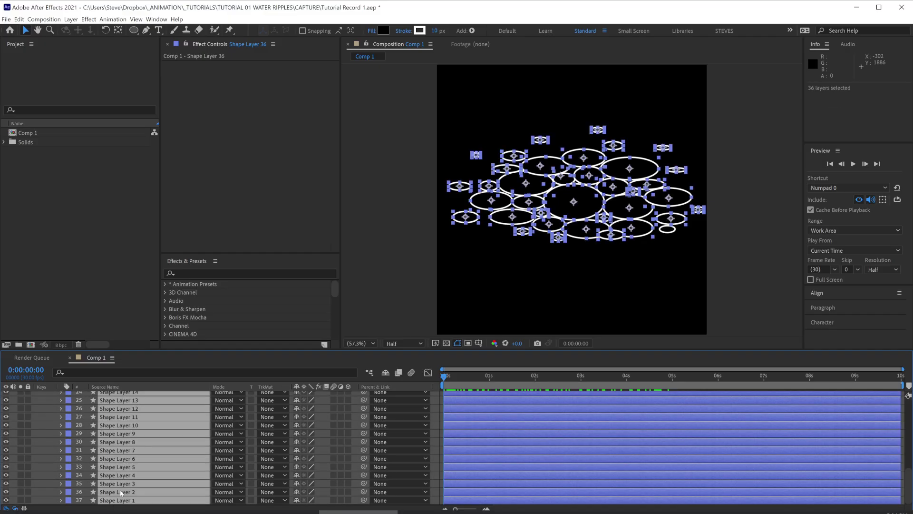
{"action": "key", "text": "ctrl+v"}
{"action": "left_click", "coordinate": [732, 280]}
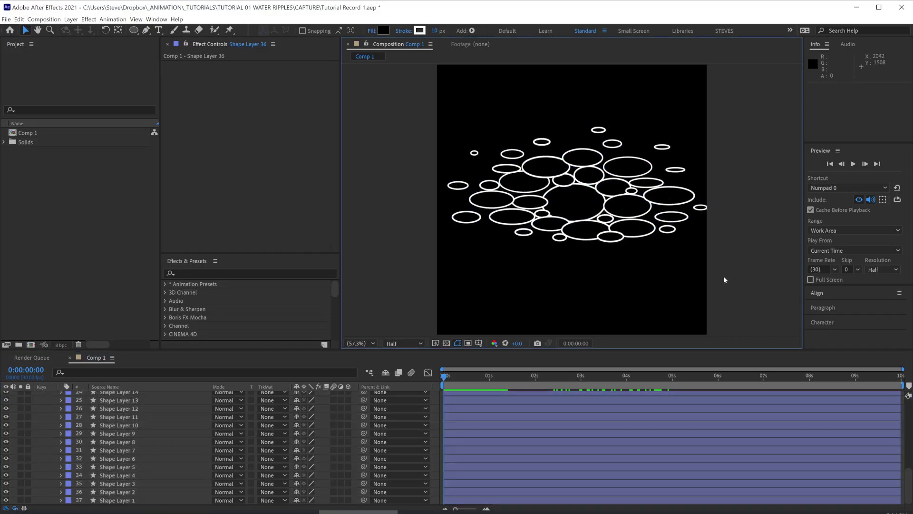
{"action": "mouse_move", "coordinate": [447, 381]}
{"action": "left_mouse_down"}
{"action": "mouse_move", "coordinate": [552, 381]}
{"action": "mouse_move", "coordinate": [445, 376]}
{"action": "left_mouse_up"}
{"action": "key", "text": "space"}
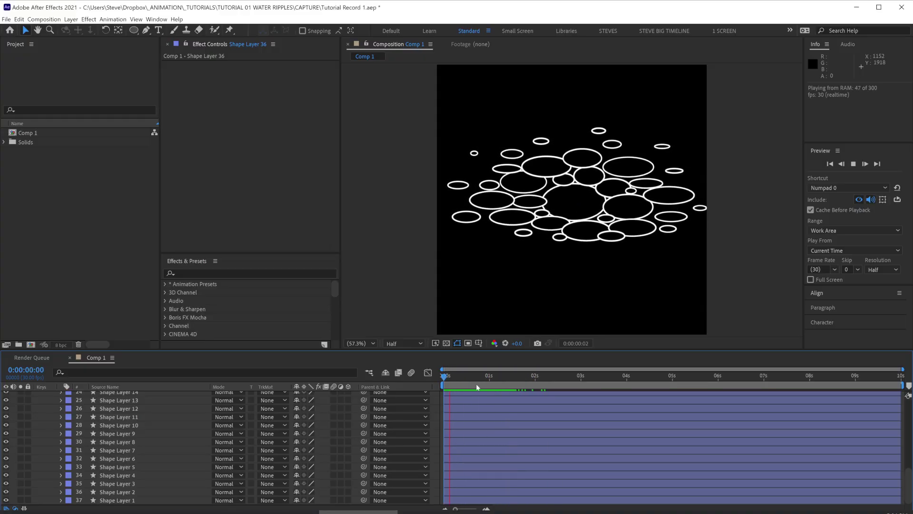
{"action": "key", "text": "space"}
Pre-compose all the shape layers into a new composition named RIPPLES, moving all attributes into it.
{"action": "scroll", "coordinate": [171, 423], "scroll_direction": "up", "scroll_amount": 8}
{"action": "left_click", "coordinate": [130, 396]}
{"action": "key", "text": "ctrl+a"}
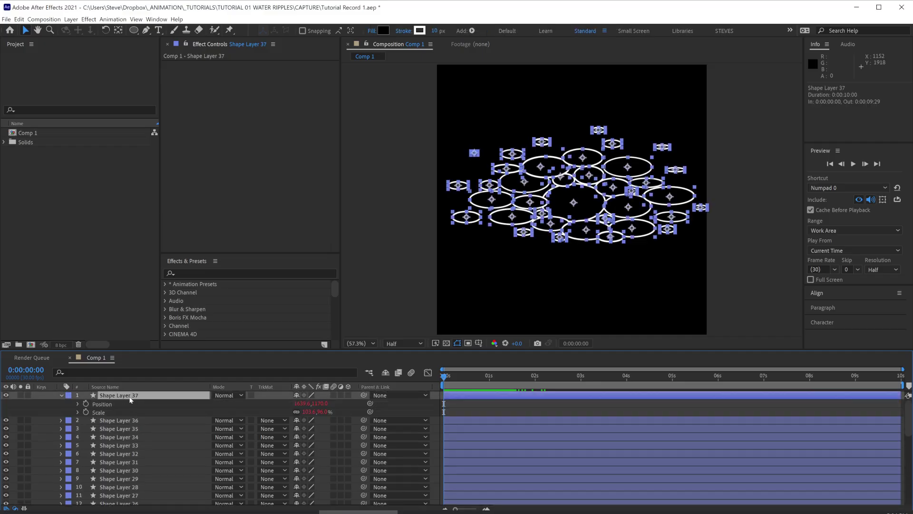
{"action": "key", "text": "ctrl+shift+c"}
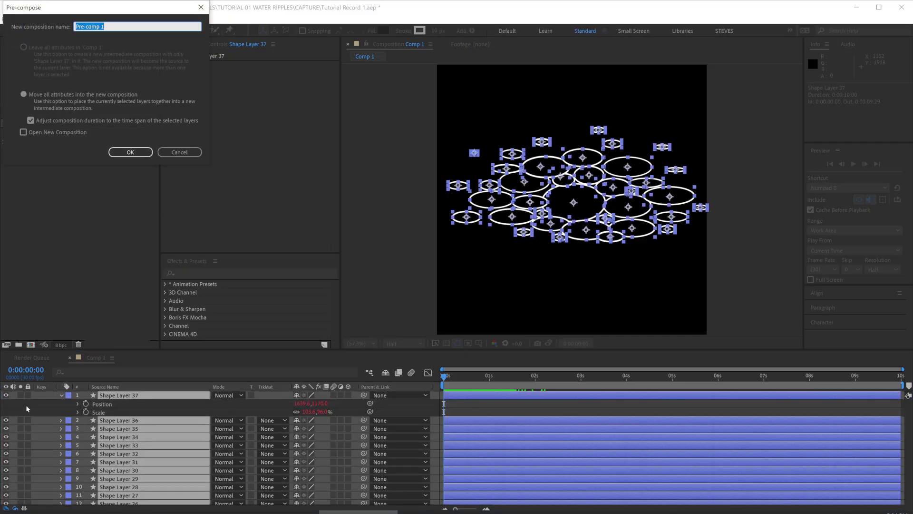
{"action": "type", "text": "RIPPLES"}
{"action": "key", "text": "Return"}
Set Position keyframes on the RIPPLES layer at 0, 3 and 6 seconds.
{"action": "key", "text": "p"}
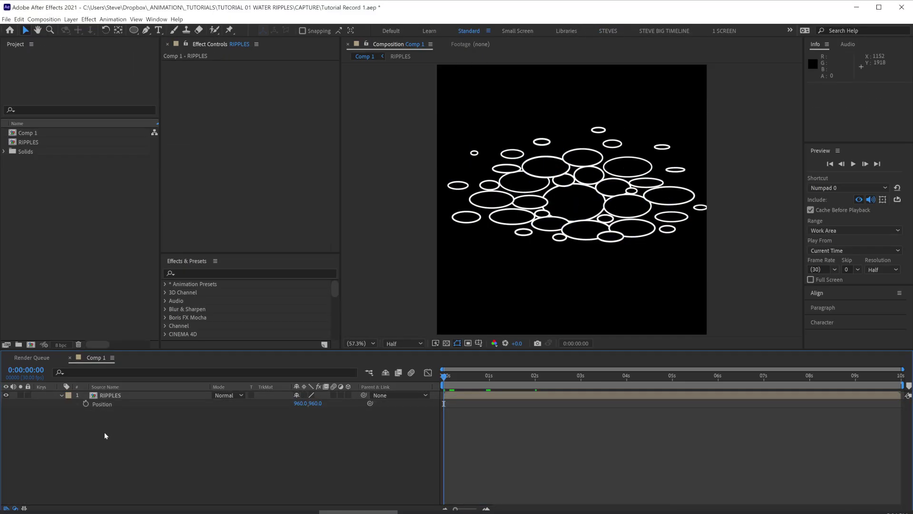
{"action": "left_click", "coordinate": [86, 404]}
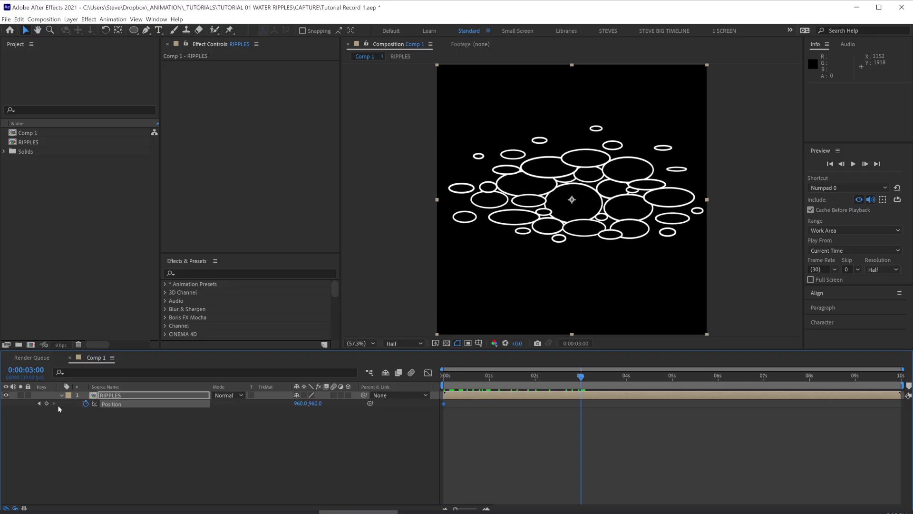
{"action": "left_click_drag", "start_coordinate": [678, 382], "coordinate": [719, 382]}
{"action": "left_click", "coordinate": [47, 403]}
Move the RIPPLES layer straight down to about 960, 1174.5 at 3 seconds and apply Easy Ease to its Position keyframes.
{"action": "left_click", "coordinate": [580, 379]}
{"action": "left_click", "coordinate": [560, 183]}
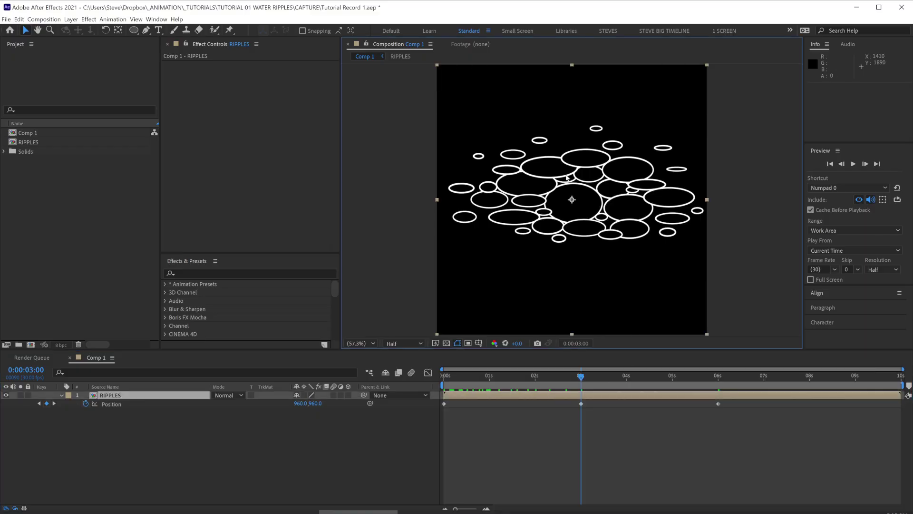
{"action": "left_click_drag", "start_coordinate": [567, 188], "coordinate": [567, 219]}
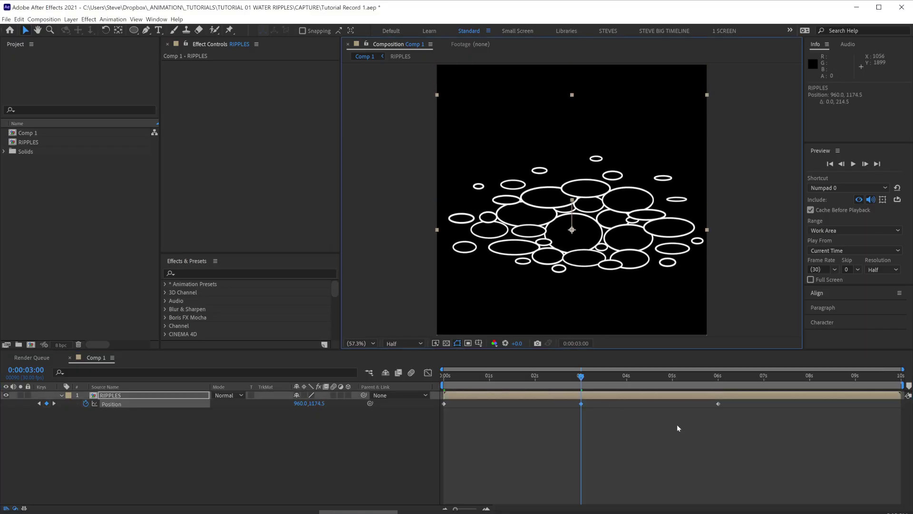
{"action": "left_click_drag", "start_coordinate": [741, 453], "coordinate": [629, 379]}
{"action": "key", "text": "F9"}
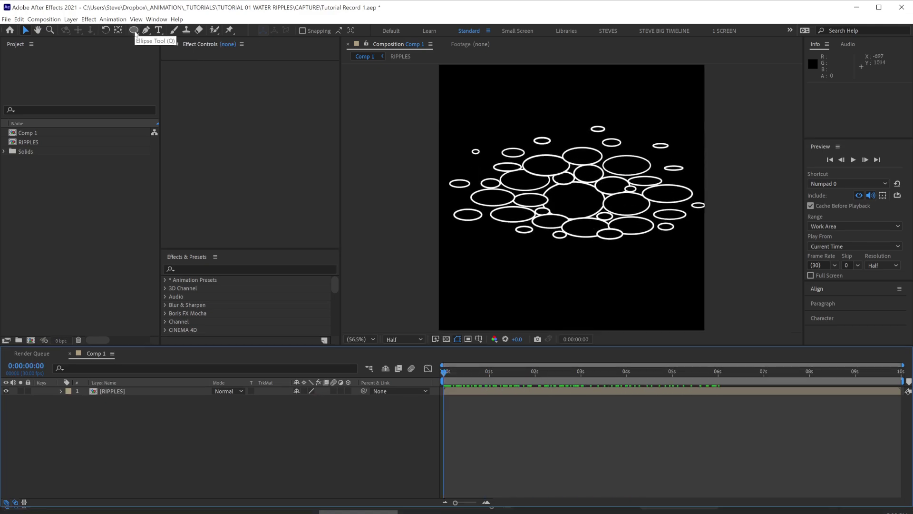
Add a composition-sized ellipse on a new shape layer and move it up so its centre sits in the upper part of the frame.
{"action": "double_click", "coordinate": [134, 31]}
{"action": "key", "text": "v"}
{"action": "left_click_drag", "start_coordinate": [584, 224], "coordinate": [599, 141]}
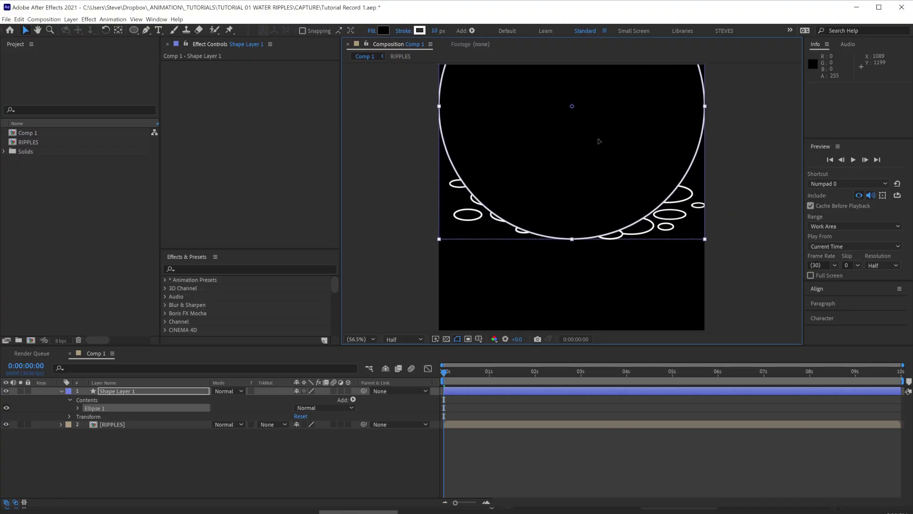
Keyframe the new ellipse's path Size with easing at 0, about 3 and 6 seconds, using size 0 at the start, and scrub through it.
{"action": "left_click", "coordinate": [78, 409]}
{"action": "left_click", "coordinate": [87, 417]}
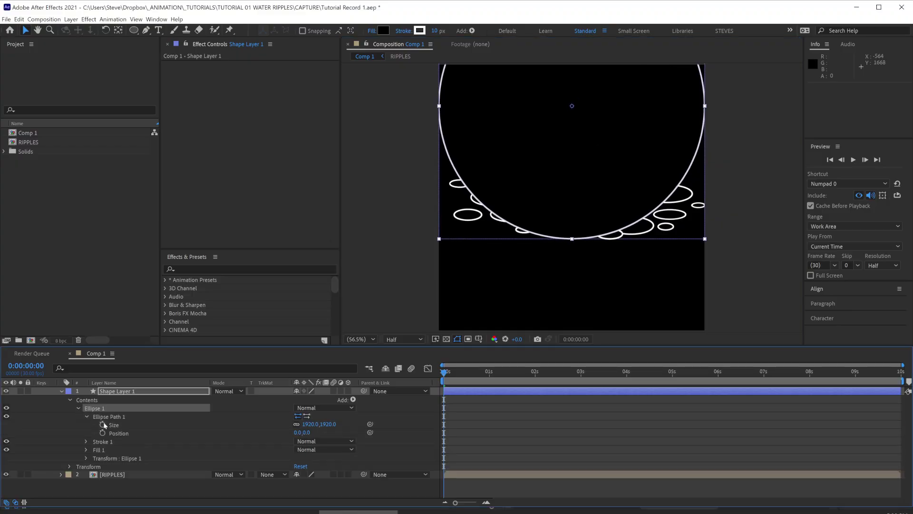
{"action": "left_click", "coordinate": [103, 425]}
{"action": "left_click_drag", "start_coordinate": [532, 380], "coordinate": [580, 379]}
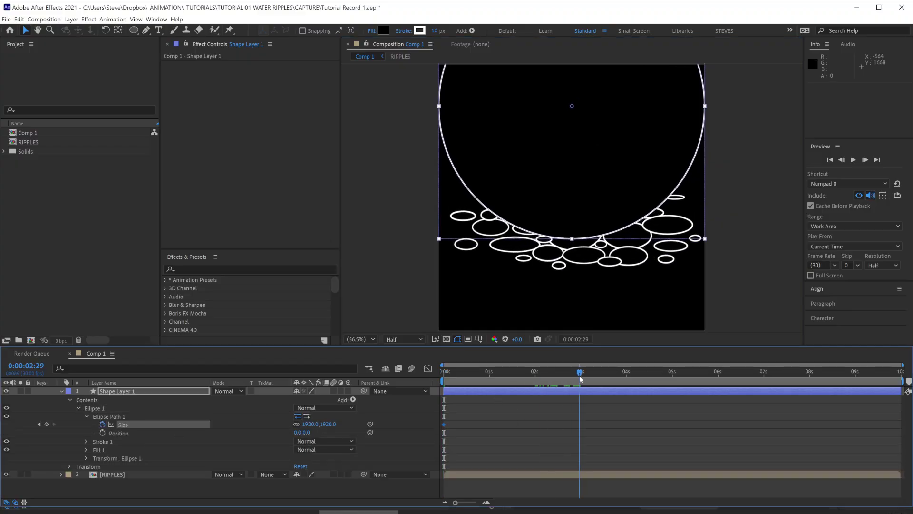
{"action": "left_click", "coordinate": [719, 379]}
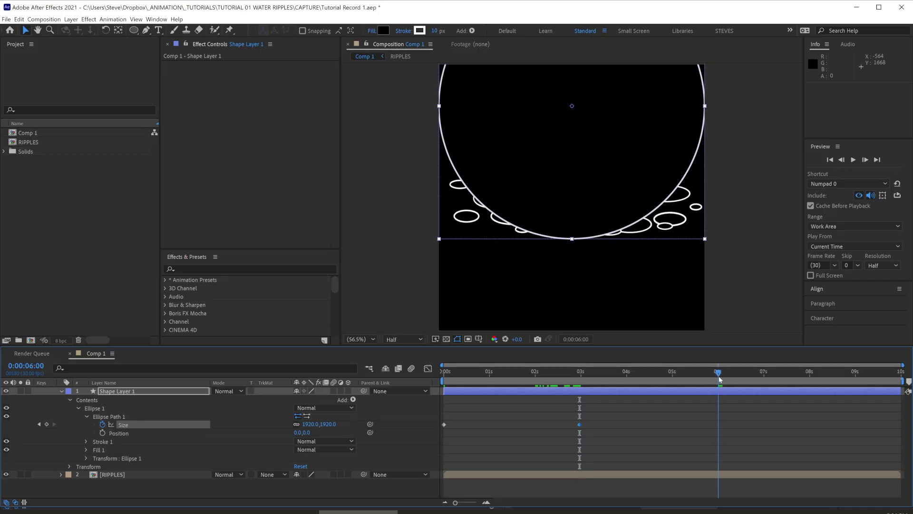
{"action": "left_click_drag", "start_coordinate": [464, 374], "coordinate": [433, 382]}
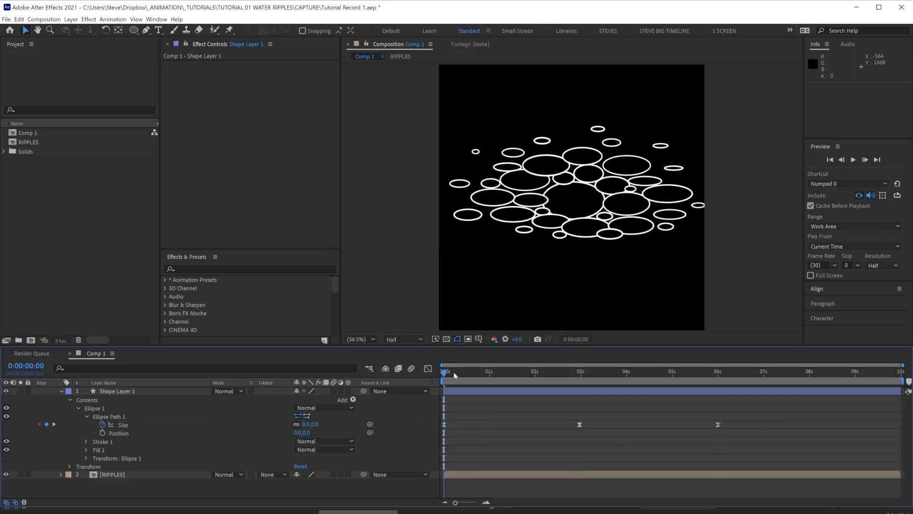
{"action": "left_click_drag", "start_coordinate": [445, 373], "coordinate": [235, 392]}
Duplicate the animated ellipse layer, naming the upper copy WAVE LINE and the lower original WAVE MATTE.
{"action": "left_click", "coordinate": [134, 392]}
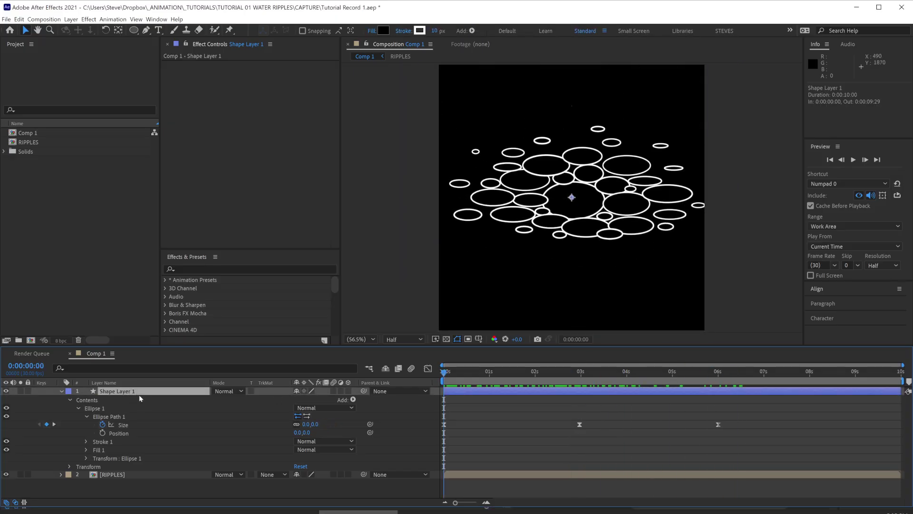
{"action": "key", "text": "ctrl+d"}
{"action": "key", "text": "Return"}
{"action": "type", "text": "WAVE LINE"}
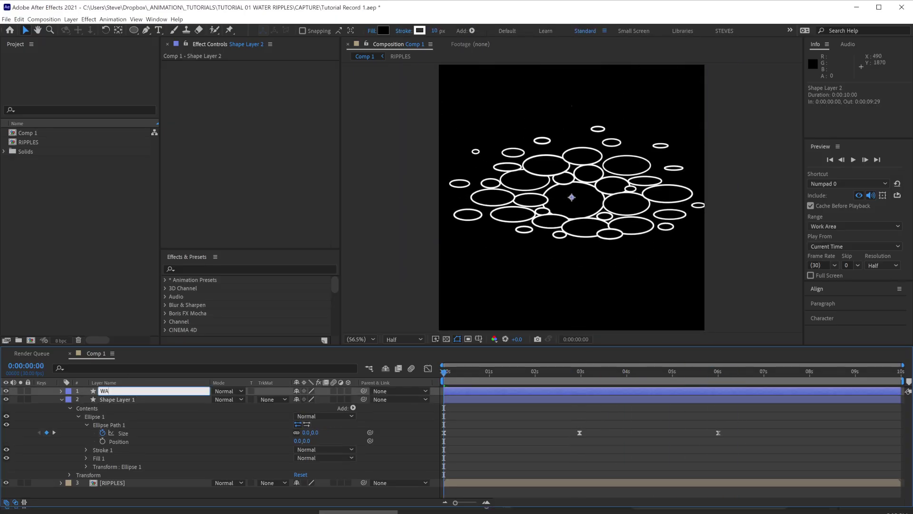
{"action": "left_click", "coordinate": [135, 399]}
{"action": "key", "text": "Return"}
{"action": "type", "text": "WAVE MATTE"}
{"action": "key", "text": "Return"}
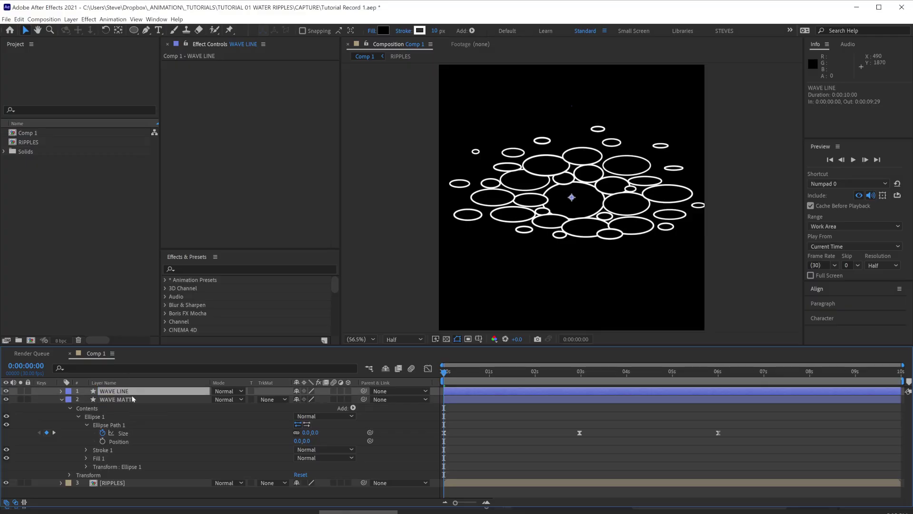
Set the WAVE MATTE layer's blending mode to Stencil Alpha and the WAVE LINE layer's fill to None.
{"action": "left_click", "coordinate": [227, 400]}
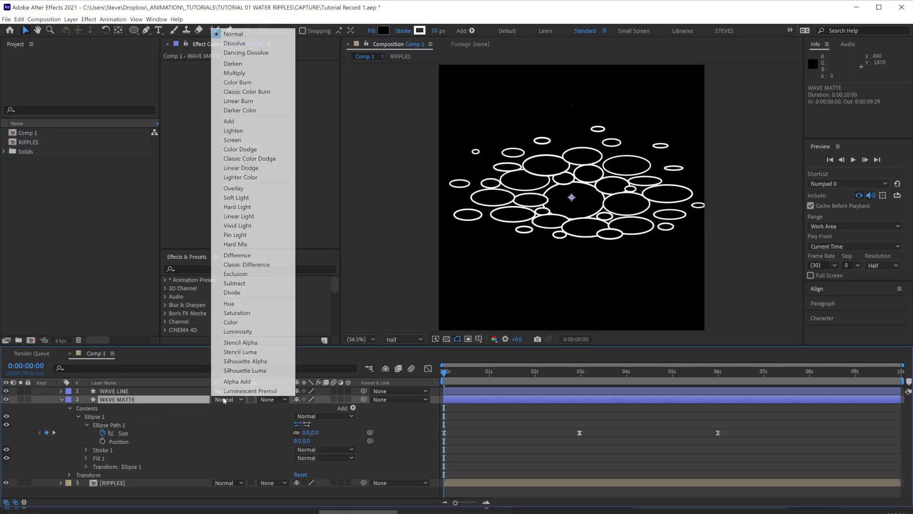
{"action": "left_click", "coordinate": [252, 343]}
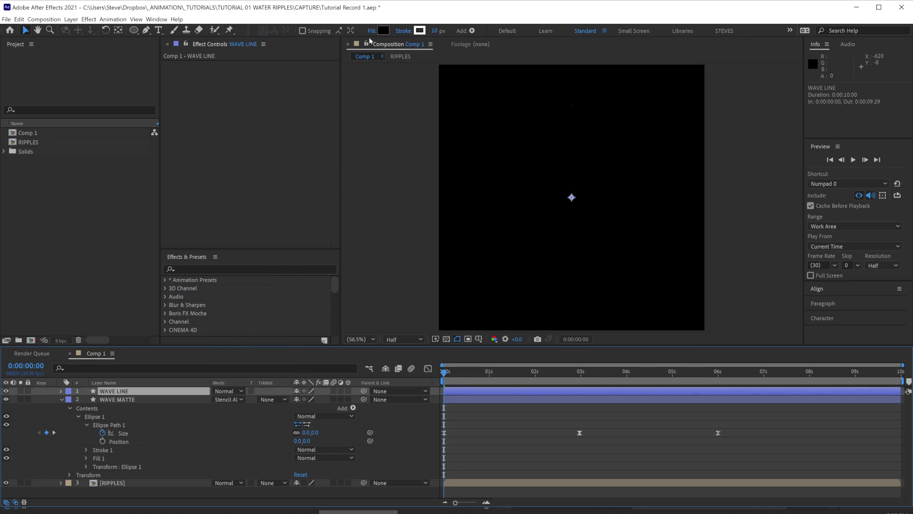
{"action": "left_click", "coordinate": [372, 31]}
{"action": "left_click", "coordinate": [17, 40]}
{"action": "left_click", "coordinate": [47, 83]}
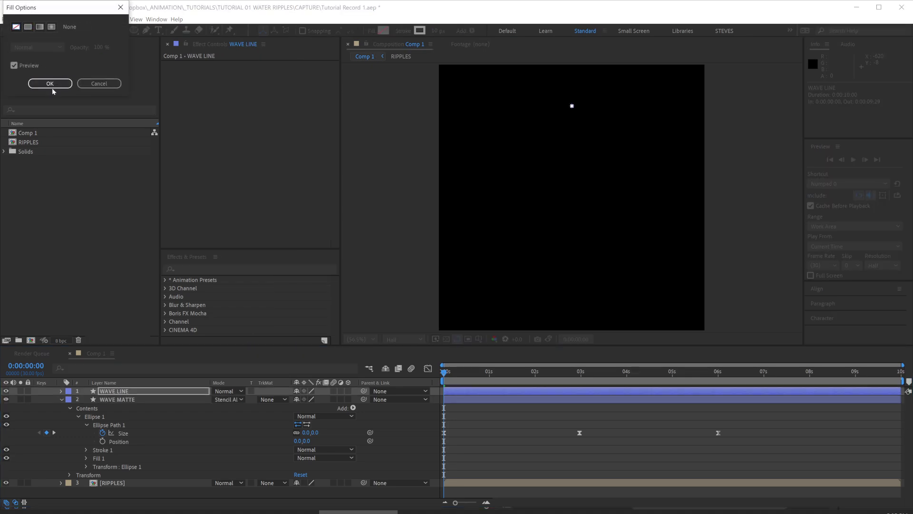
{"action": "key", "text": "F2"}
{"action": "left_click_drag", "start_coordinate": [444, 372], "coordinate": [489, 412]}
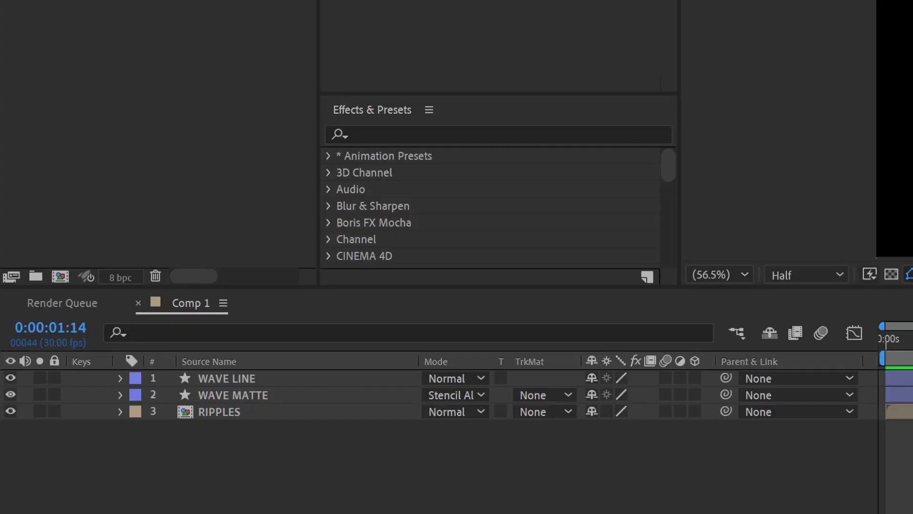
Add Trim Paths to the contents of the WAVE LINE layer and expand its properties.
{"action": "left_click", "coordinate": [119, 379]}
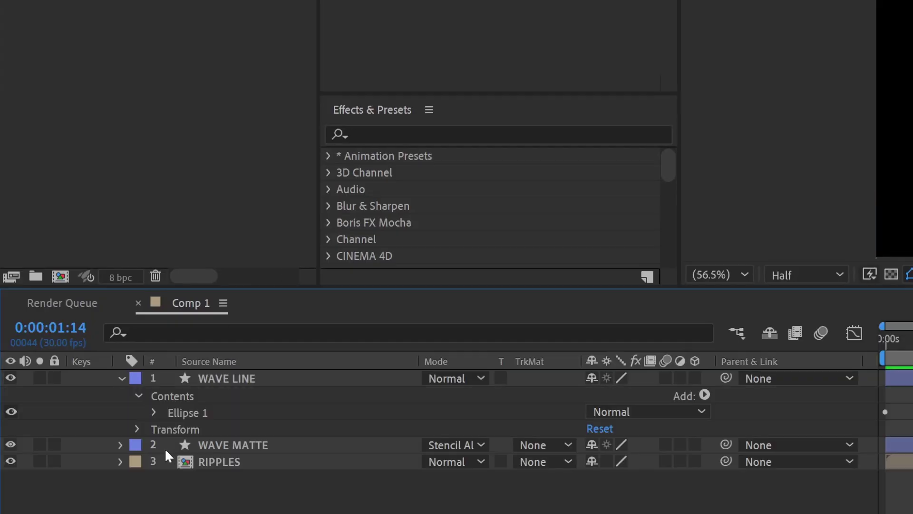
{"action": "left_click", "coordinate": [192, 397]}
{"action": "left_click", "coordinate": [704, 394]}
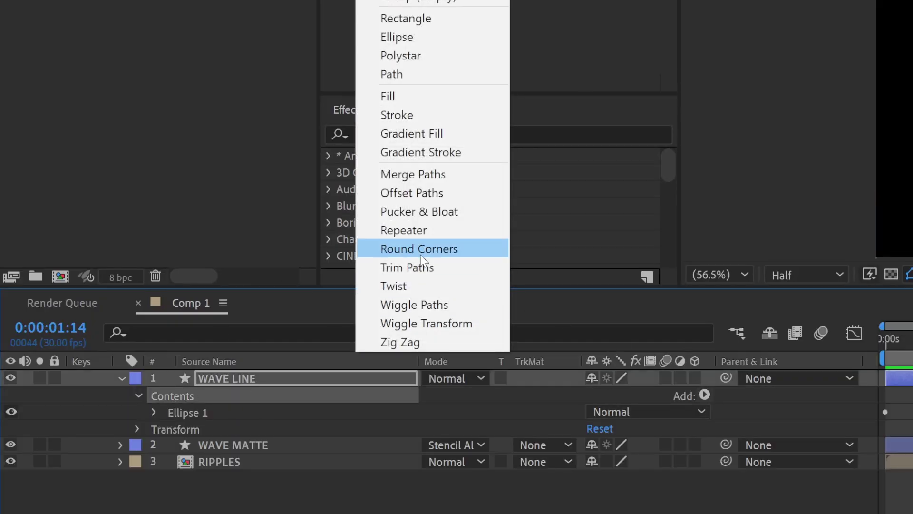
{"action": "left_click", "coordinate": [421, 267]}
{"action": "left_click", "coordinate": [155, 429]}
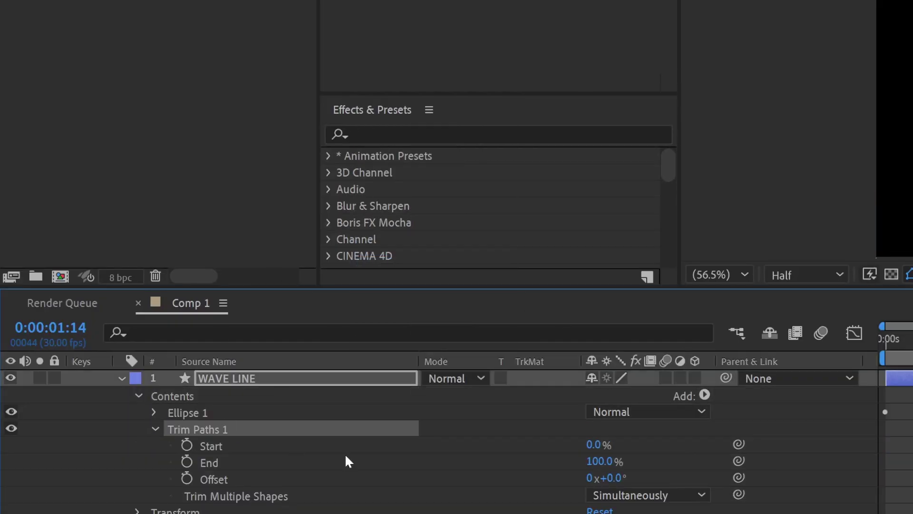
Set the Trim Paths Start to 25% and End to 75% on WAVE LINE and scrub through the animation.
{"action": "left_click", "coordinate": [588, 445]}
{"action": "type", "text": "25"}
{"action": "key", "text": "Tab"}
{"action": "type", "text": "75"}
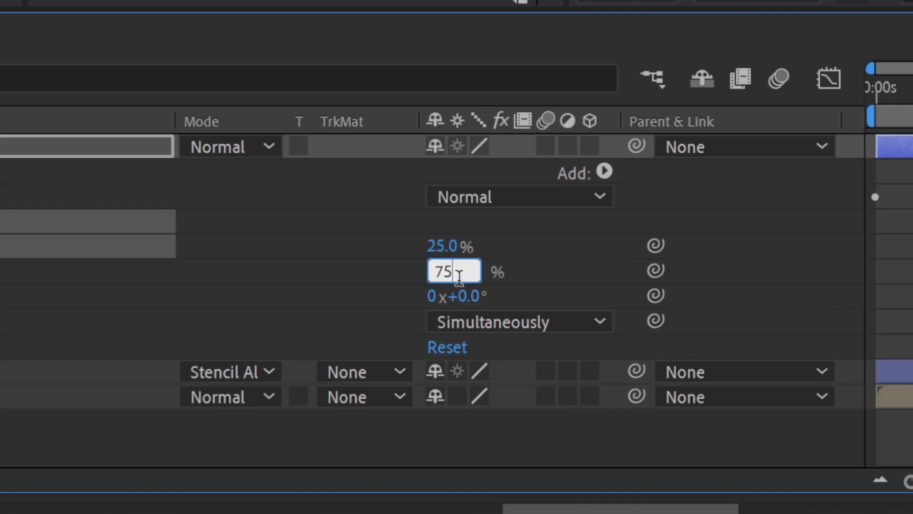
{"action": "key", "text": "Return"}
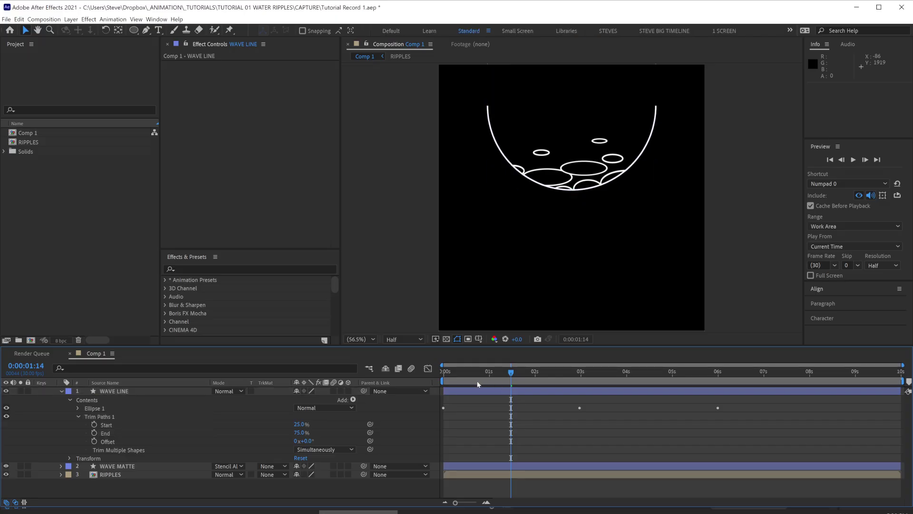
{"action": "left_click", "coordinate": [880, 91]}
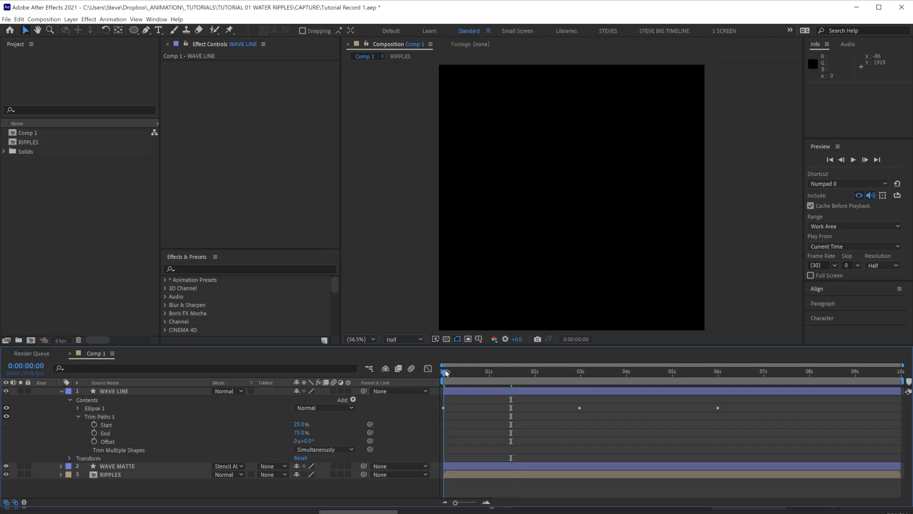
{"action": "mouse_move", "coordinate": [446, 374]}
{"action": "left_mouse_down"}
{"action": "mouse_move", "coordinate": [590, 373]}
{"action": "mouse_move", "coordinate": [459, 373]}
{"action": "mouse_move", "coordinate": [590, 374]}
{"action": "mouse_move", "coordinate": [489, 394]}
{"action": "mouse_move", "coordinate": [503, 393]}
{"action": "left_mouse_up"}
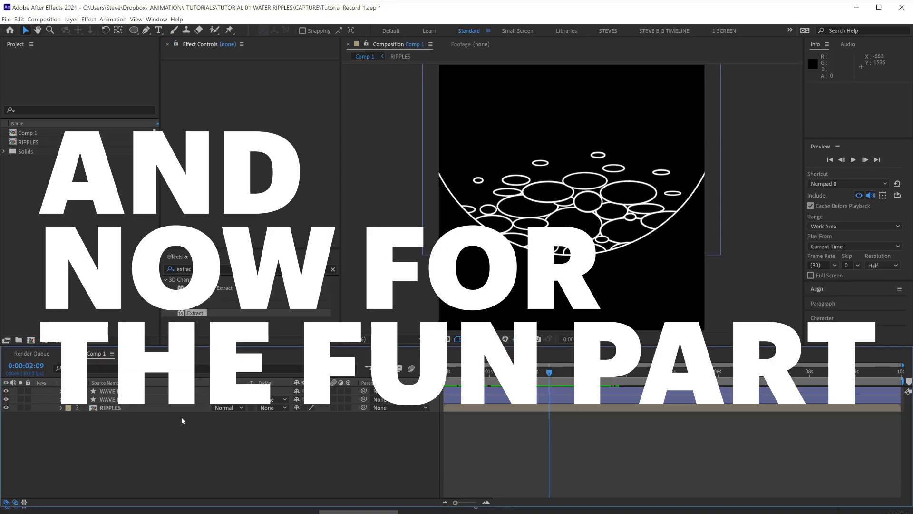
Create an adjustment layer above all layers, apply Extract to it and raise the Black Point to 43 against the transparency grid.
{"action": "key", "text": "ctrl+alt+y"}
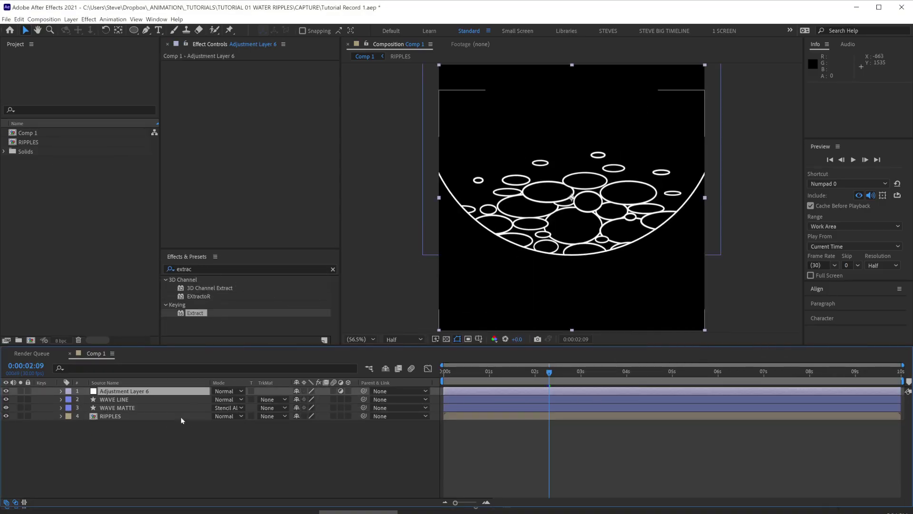
{"action": "left_click_drag", "start_coordinate": [199, 315], "coordinate": [200, 170]}
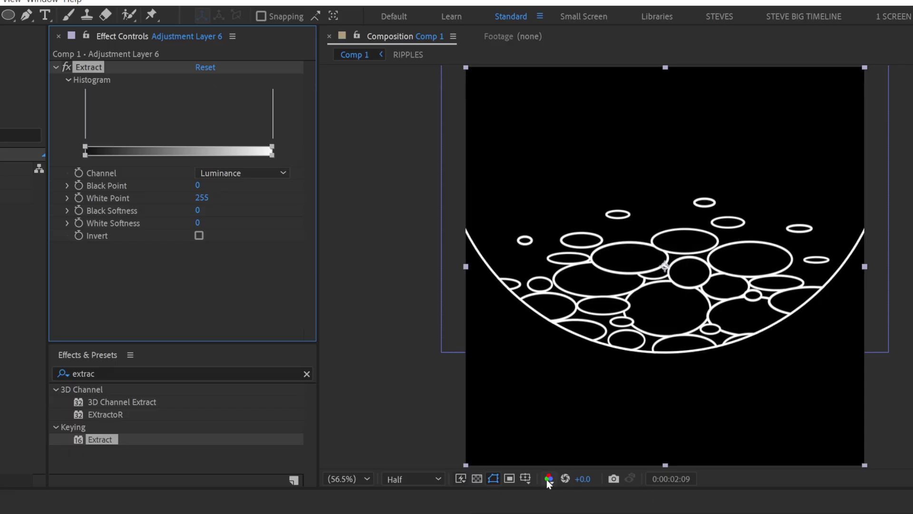
{"action": "left_click", "coordinate": [477, 478]}
{"action": "left_click_drag", "start_coordinate": [85, 150], "coordinate": [105, 150]}
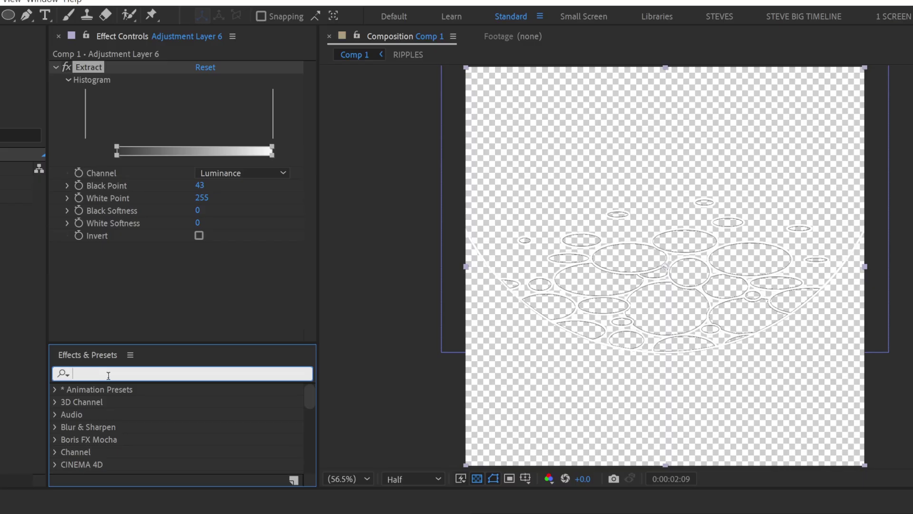
Apply a Fill effect to the adjustment layer with the colour FFFFFF.
{"action": "type", "text": "fill"}
{"action": "left_click_drag", "start_coordinate": [107, 465], "coordinate": [201, 253]}
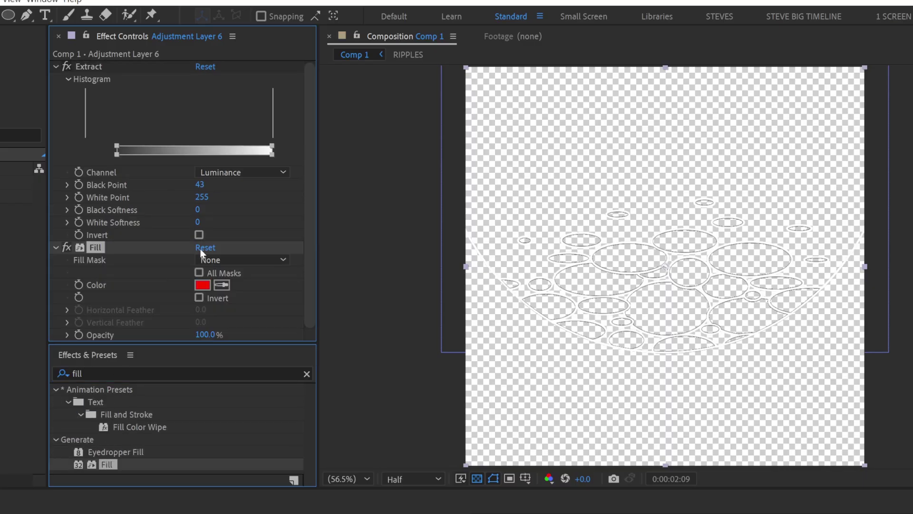
{"action": "left_click", "coordinate": [202, 284]}
{"action": "type", "text": "FFFFFF"}
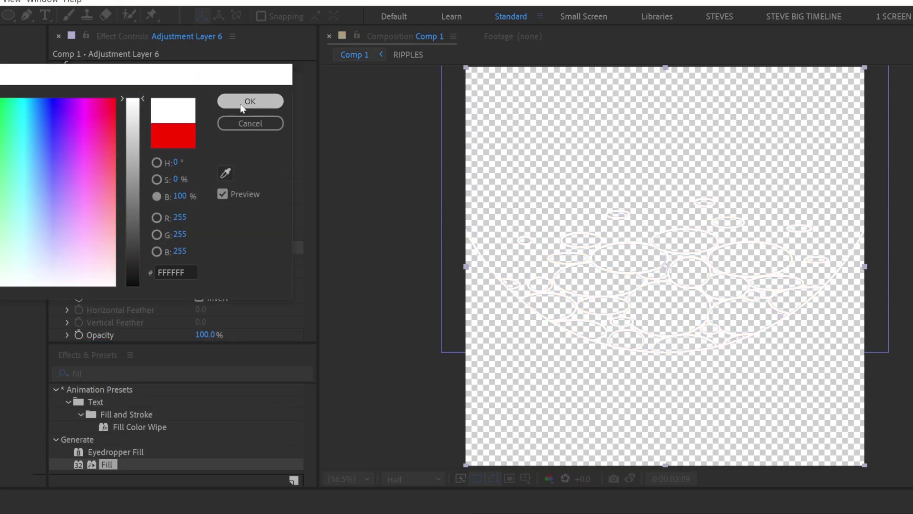
{"action": "left_click", "coordinate": [243, 109]}
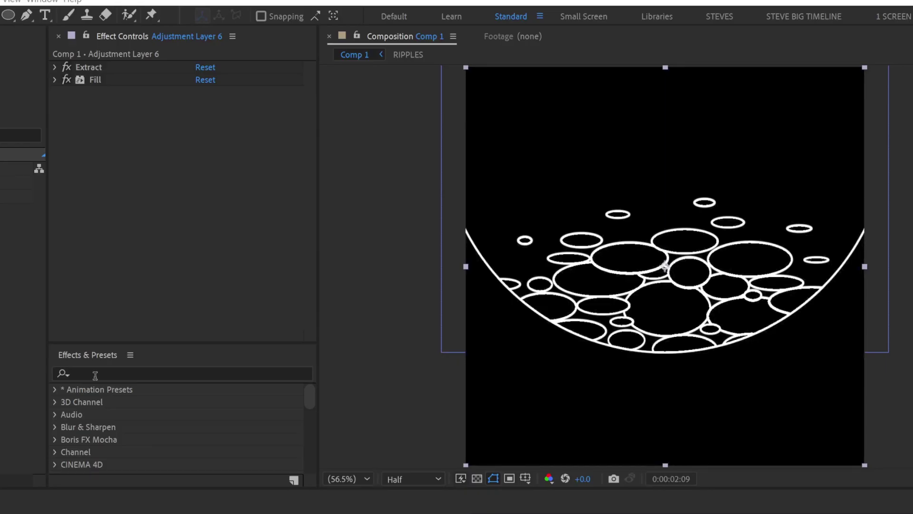
Apply Turbulent Displace to the adjustment layer, drive its Evolution with the expression time*100 and preview the motion.
{"action": "left_click", "coordinate": [95, 375]}
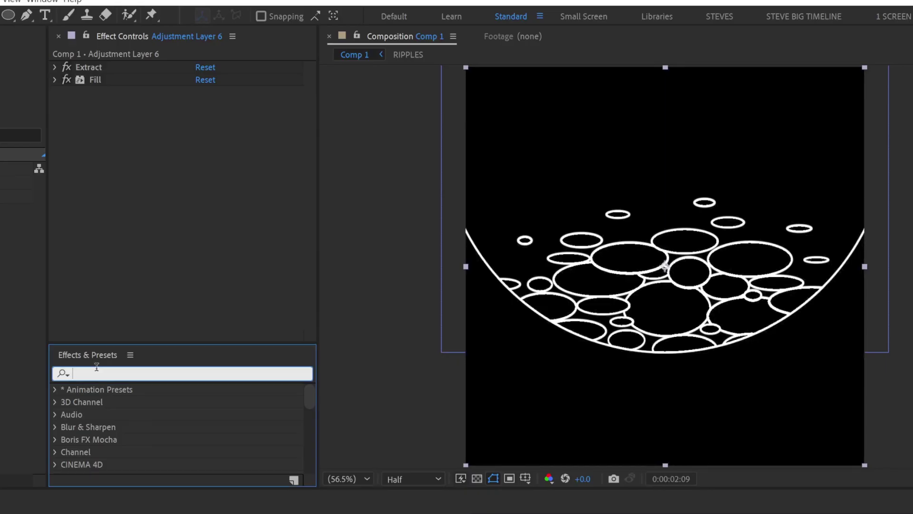
{"action": "type", "text": "turbu"}
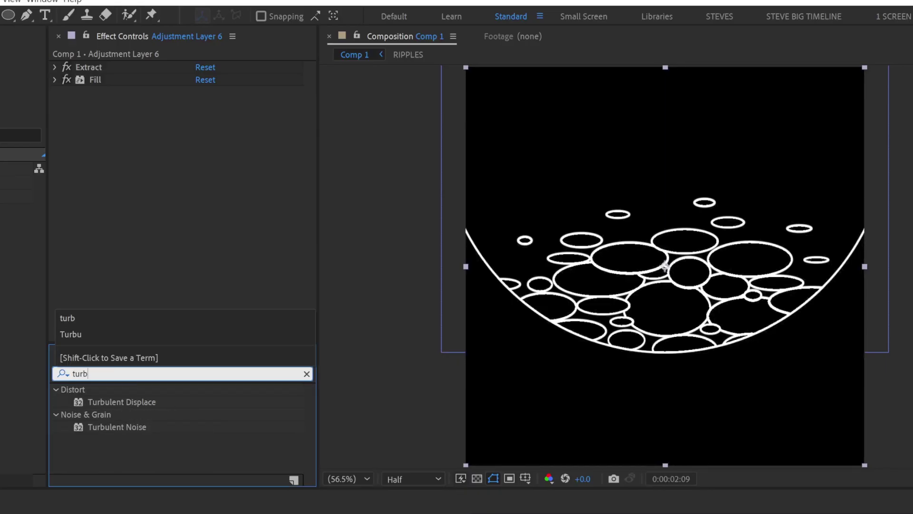
{"action": "left_click_drag", "start_coordinate": [122, 402], "coordinate": [84, 170]}
{"action": "left_click", "coordinate": [78, 167], "text": "alt"}
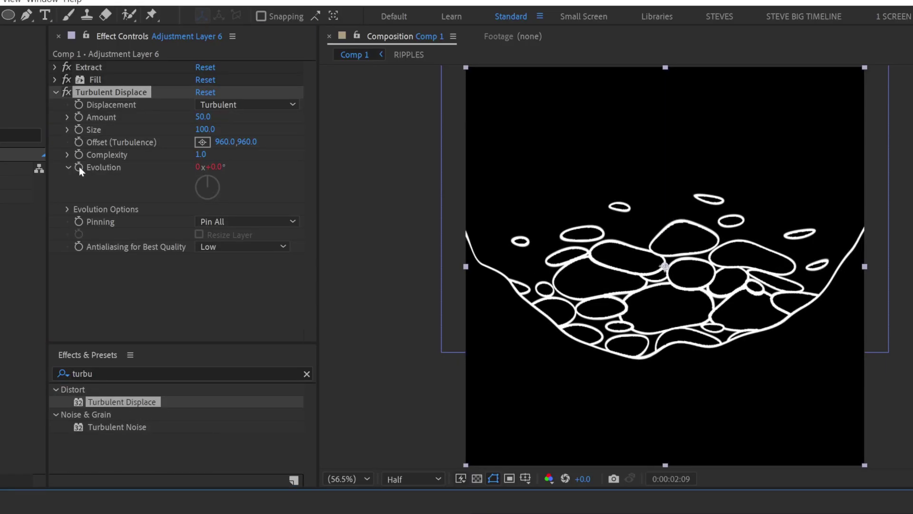
{"action": "type", "text": "time*100"}
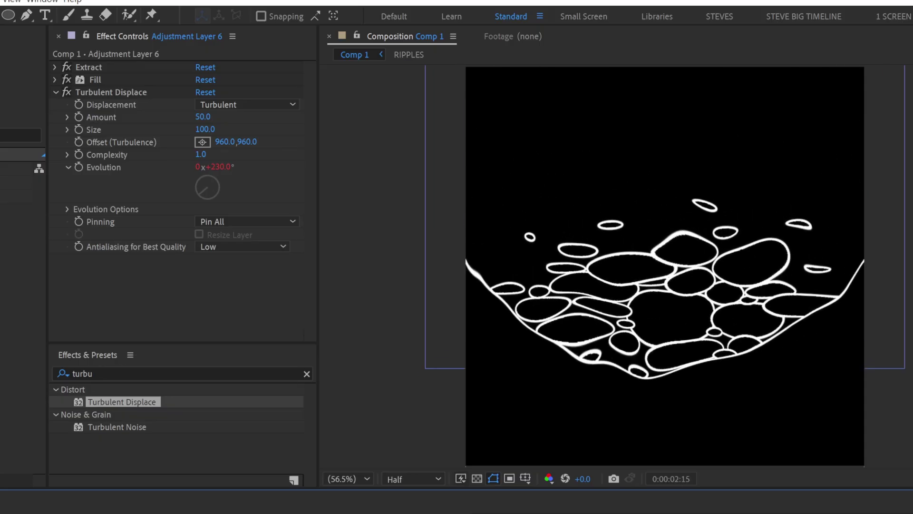
{"action": "key", "text": "space"}
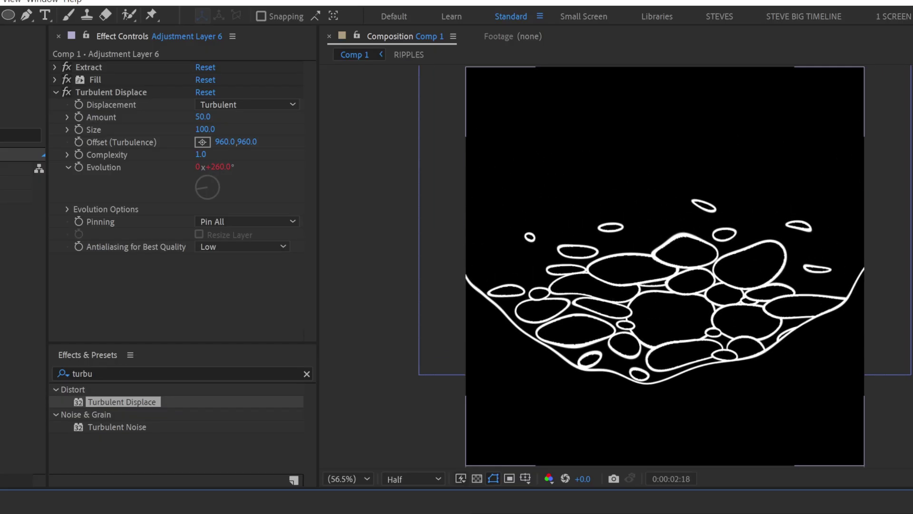
Apply Fast Box Blur to the adjustment layer with a Blur Radius of 10.
{"action": "left_click", "coordinate": [78, 373]}
{"action": "type", "text": "fast b"}
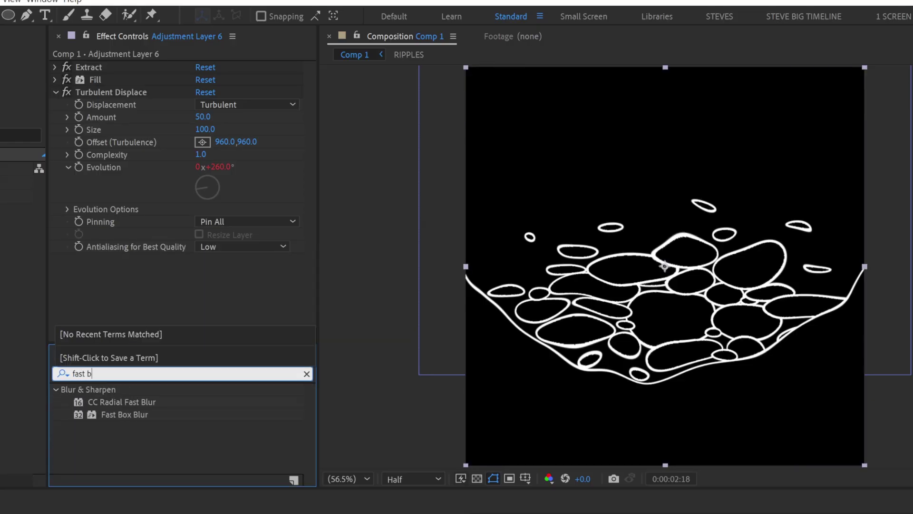
{"action": "double_click", "coordinate": [124, 414]}
{"action": "left_click", "coordinate": [204, 272]}
{"action": "type", "text": "10"}
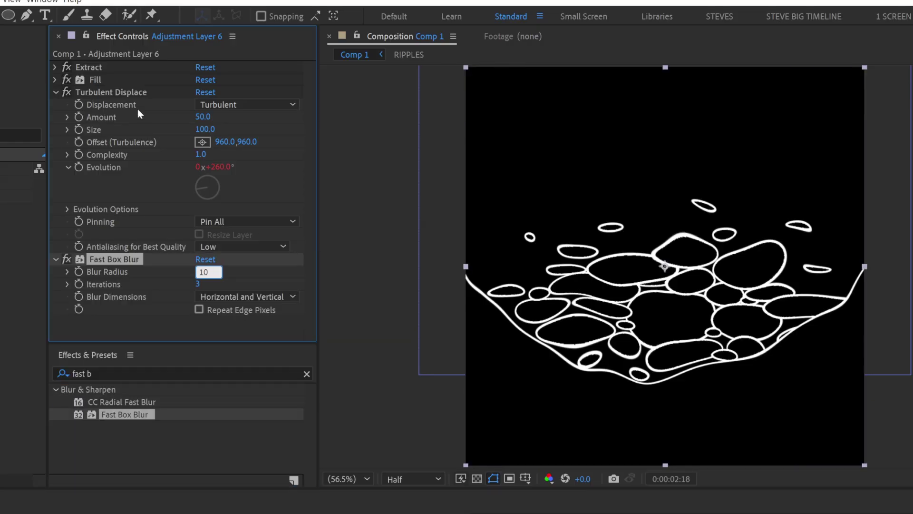
{"action": "key", "text": "Return"}
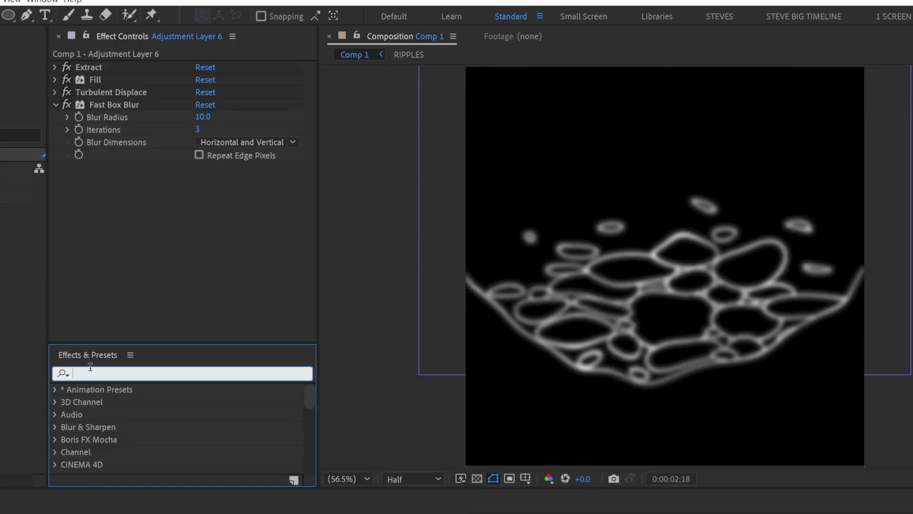
Apply the Levels effect to the adjustment layer and set its channel to Alpha.
{"action": "type", "text": "levels"}
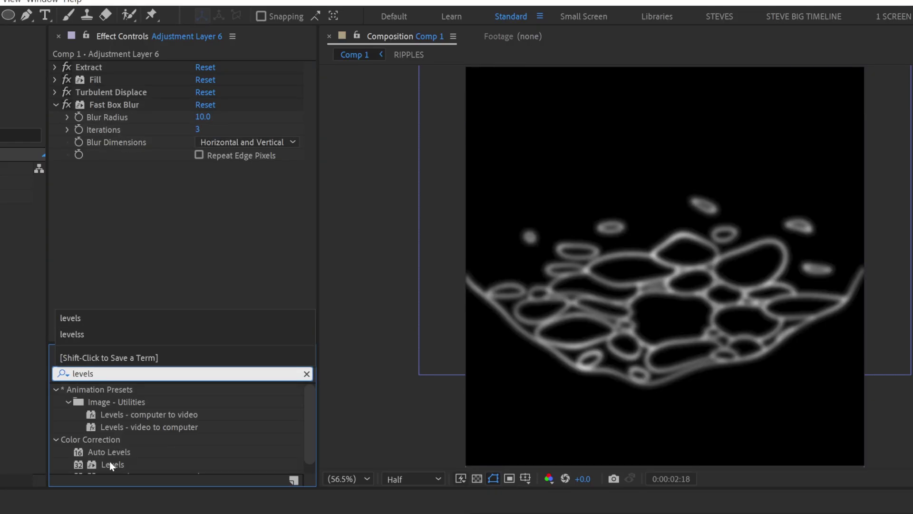
{"action": "double_click", "coordinate": [112, 464]}
{"action": "left_click", "coordinate": [203, 160]}
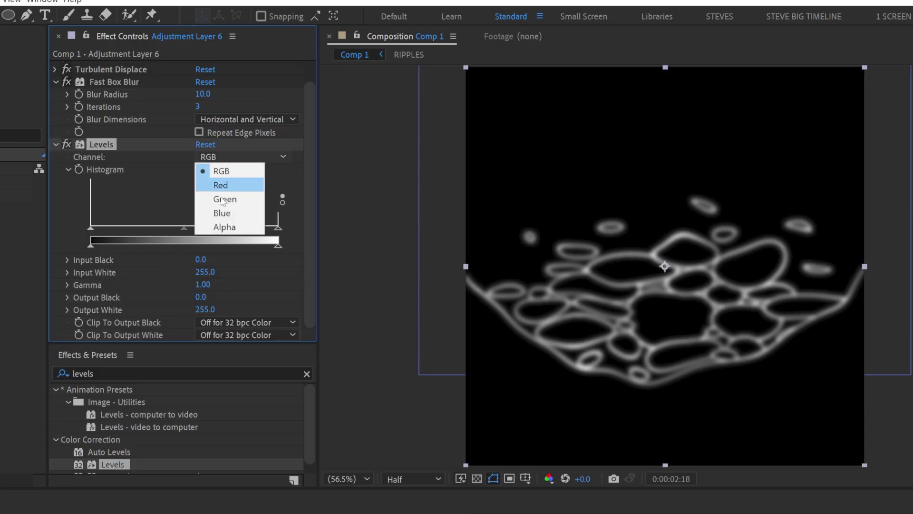
{"action": "left_click", "coordinate": [224, 227]}
Bring the Levels Alpha Input Black and Alpha Input White together at 86 to sharpen the blurred ripples.
{"action": "left_click_drag", "start_coordinate": [90, 229], "coordinate": [128, 227]}
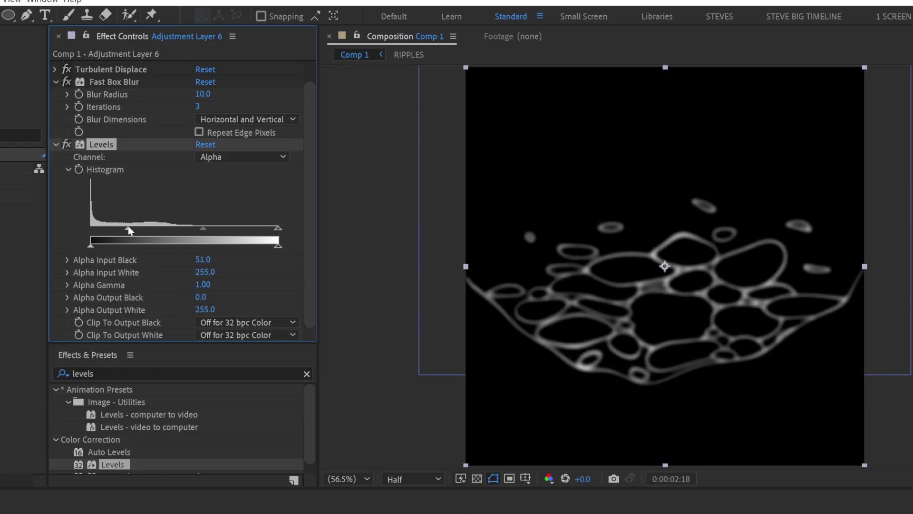
{"action": "left_click_drag", "start_coordinate": [264, 228], "coordinate": [187, 224]}
{"action": "left_click_drag", "start_coordinate": [128, 228], "coordinate": [142, 228]}
{"action": "left_click_drag", "start_coordinate": [185, 229], "coordinate": [140, 229]}
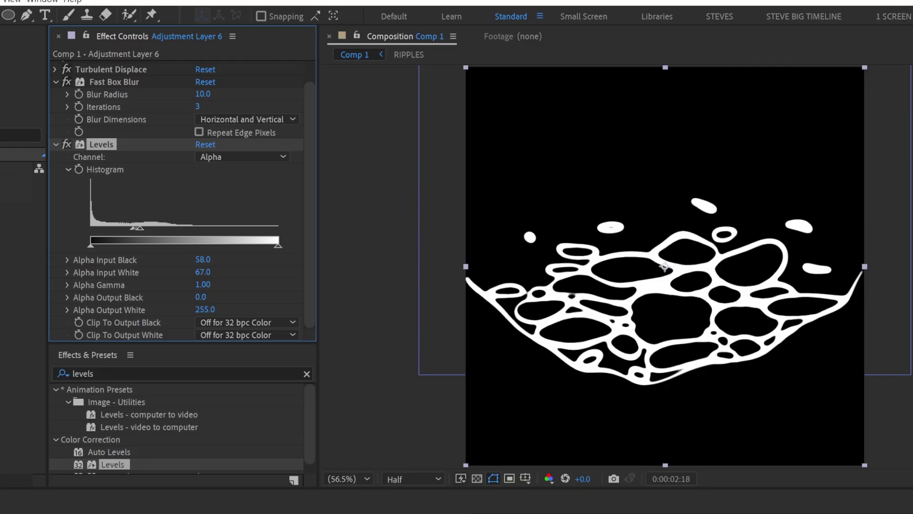
{"action": "mouse_move", "coordinate": [144, 230]}
{"action": "left_mouse_down"}
{"action": "mouse_move", "coordinate": [169, 231]}
{"action": "mouse_move", "coordinate": [151, 225]}
{"action": "left_mouse_up"}
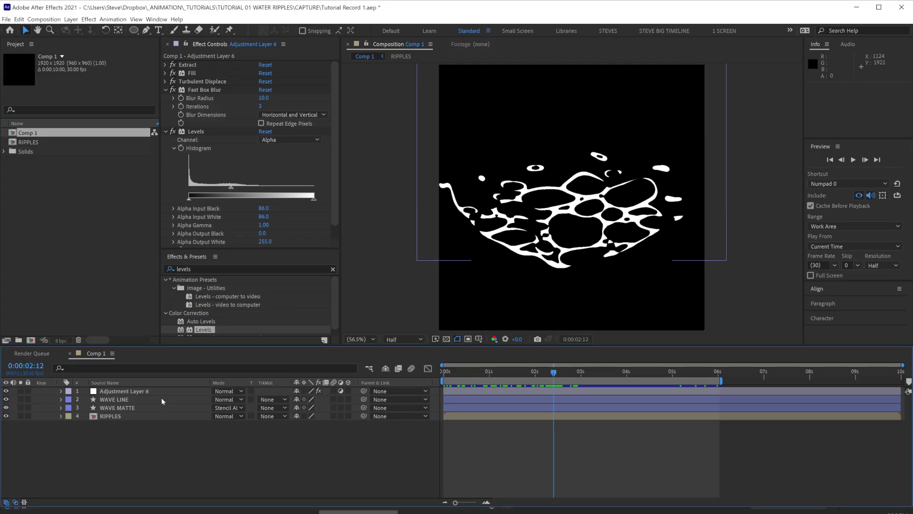
Duplicate the WAVE LINE layer twice.
{"action": "left_click", "coordinate": [162, 401]}
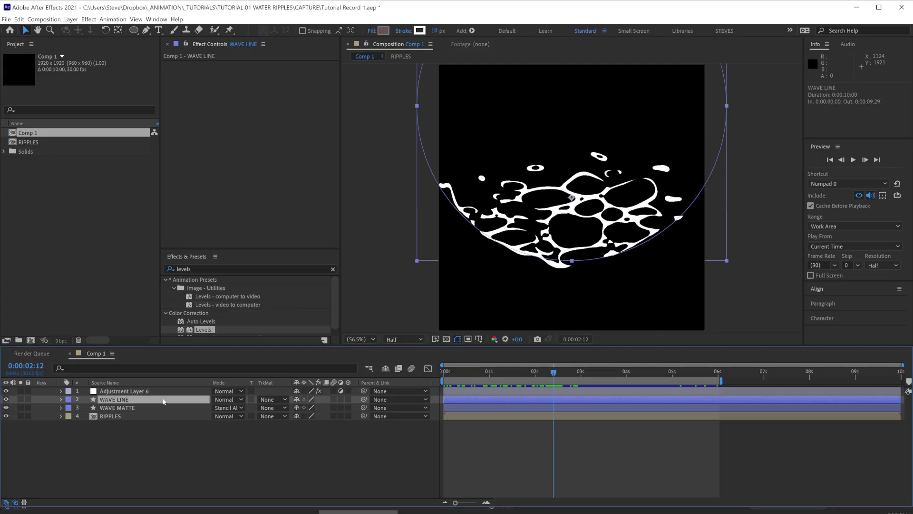
{"action": "key", "text": "ctrl+d"}
{"action": "key", "text": "ctrl+d"}
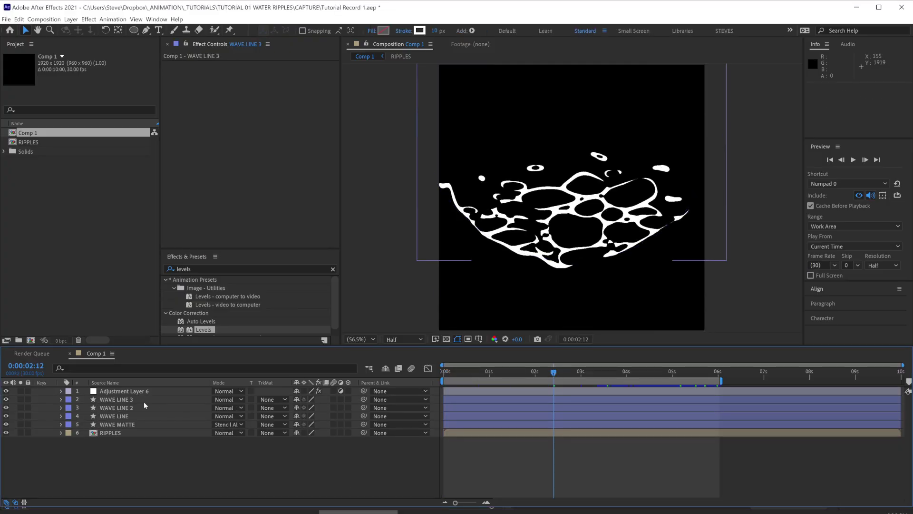
Set the stroke width of the WAVE LINE 2 layer to 15 px.
{"action": "key", "text": "ctrl+Down"}
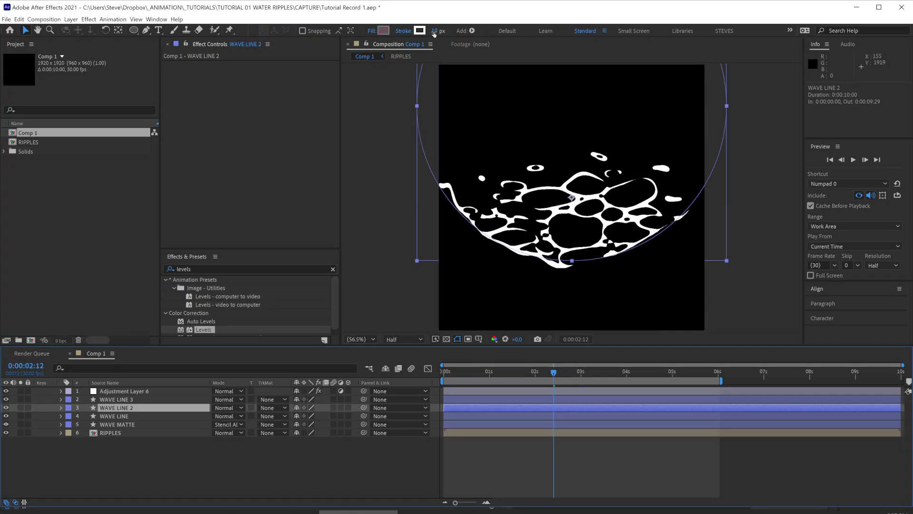
{"action": "left_click", "coordinate": [434, 31]}
{"action": "type", "text": "15"}
{"action": "key", "text": "Return"}
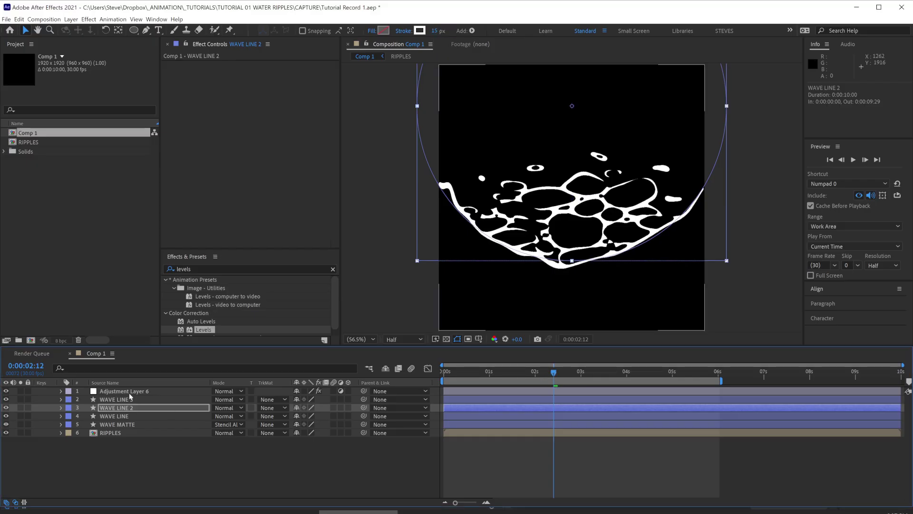
Delay the WAVE LINE 3 layer to start about half a second in and preview the animation.
{"action": "left_click", "coordinate": [351, 402]}
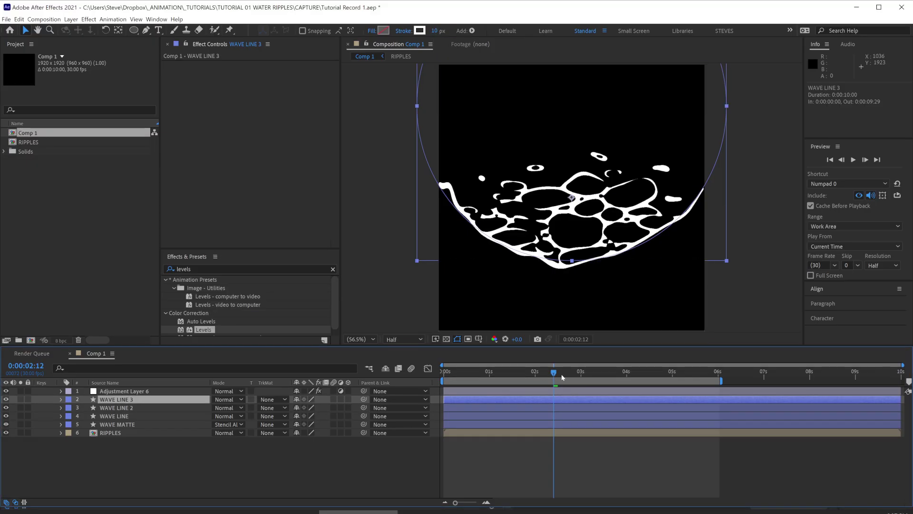
{"action": "left_click_drag", "start_coordinate": [562, 377], "coordinate": [573, 379]}
{"action": "left_click_drag", "start_coordinate": [456, 399], "coordinate": [479, 401]}
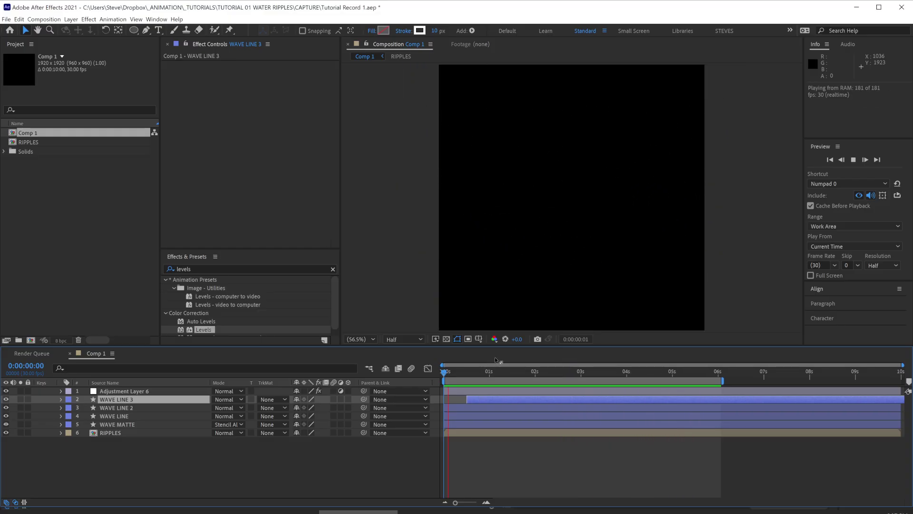
{"action": "key", "text": "space"}
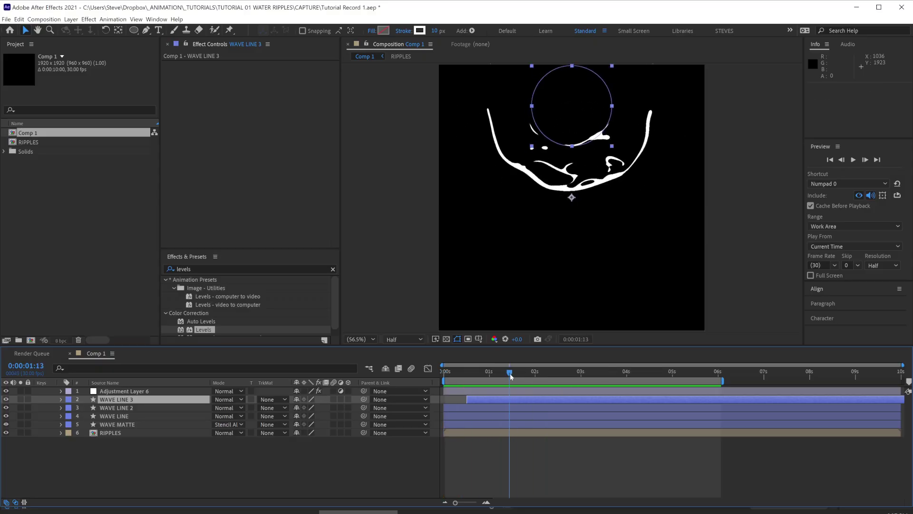
Start WAVE LINE 3 at about 0.4 seconds, add a duplicate starting at about 0.7 seconds, and preview the result.
{"action": "left_click_drag", "start_coordinate": [486, 401], "coordinate": [492, 398]}
{"action": "key", "text": "ctrl+d"}
{"action": "key", "text": "Home"}
{"action": "key", "text": "space"}
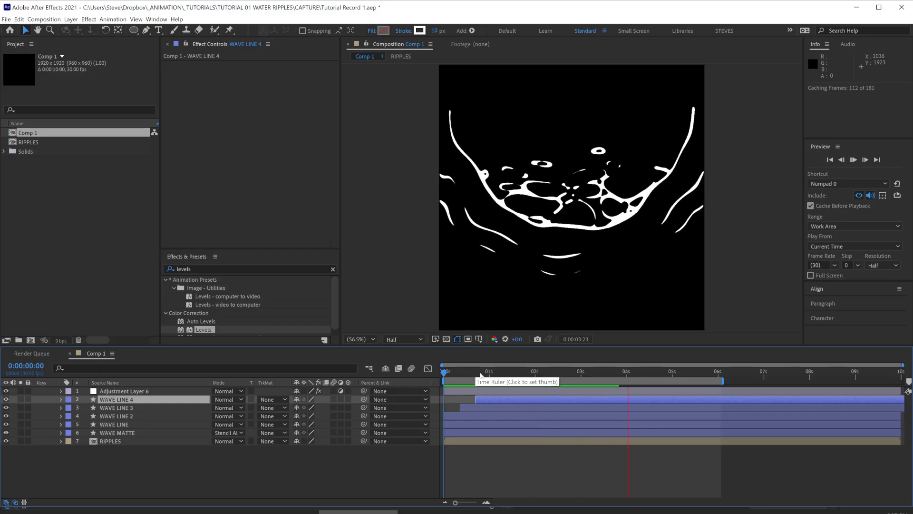
Duplicate the WAVE LINE 3 and WAVE LINE 4 layers and stack both copies directly beneath WAVE LINE 3.
{"action": "left_click", "coordinate": [143, 449]}
{"action": "left_click", "coordinate": [141, 408]}
{"action": "left_click", "coordinate": [141, 400], "text": "shift"}
{"action": "key", "text": "ctrl+d"}
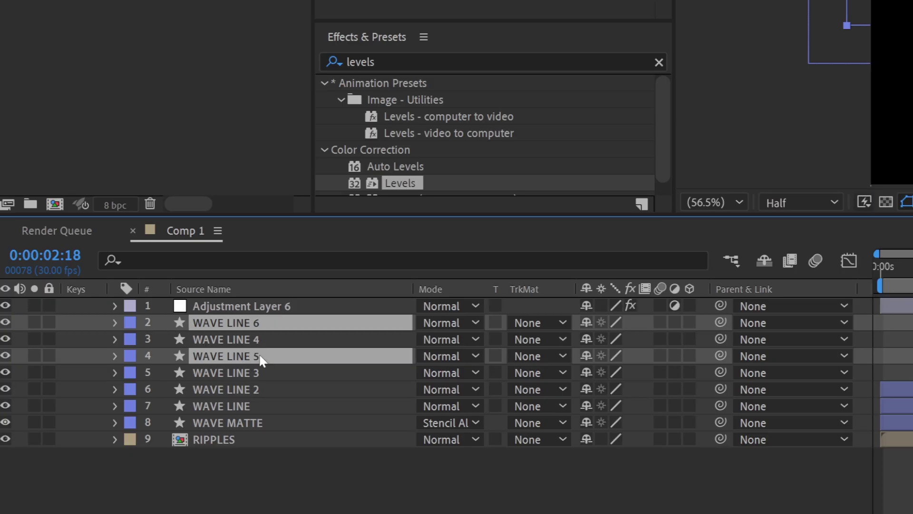
{"action": "left_click_drag", "start_coordinate": [261, 359], "coordinate": [264, 378]}
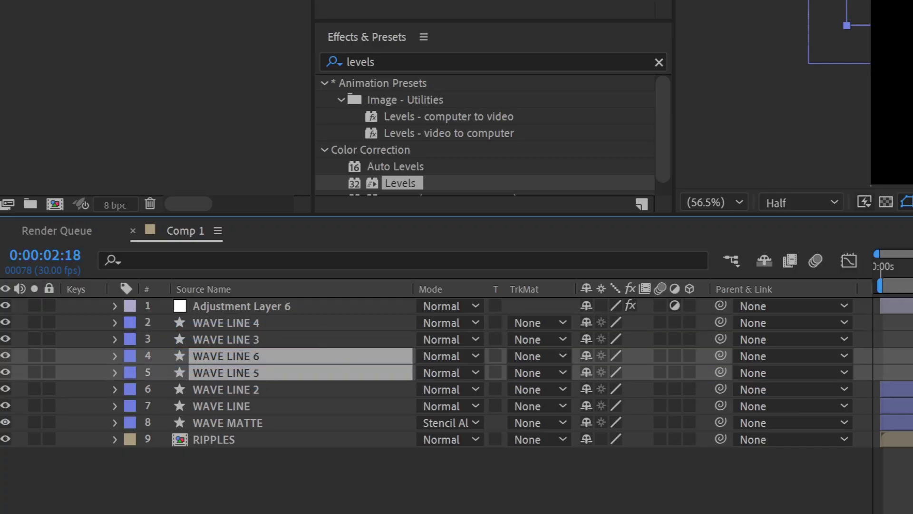
Set WAVE LINE 5 and WAVE LINE 6 to Silhouette Alpha mode and delay both by one frame, checking the playback.
{"action": "left_click", "coordinate": [441, 355]}
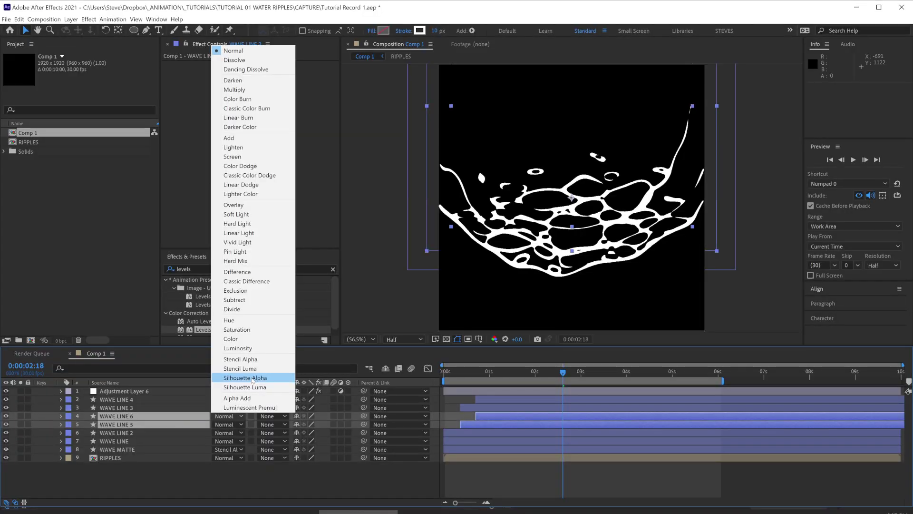
{"action": "left_click", "coordinate": [245, 378]}
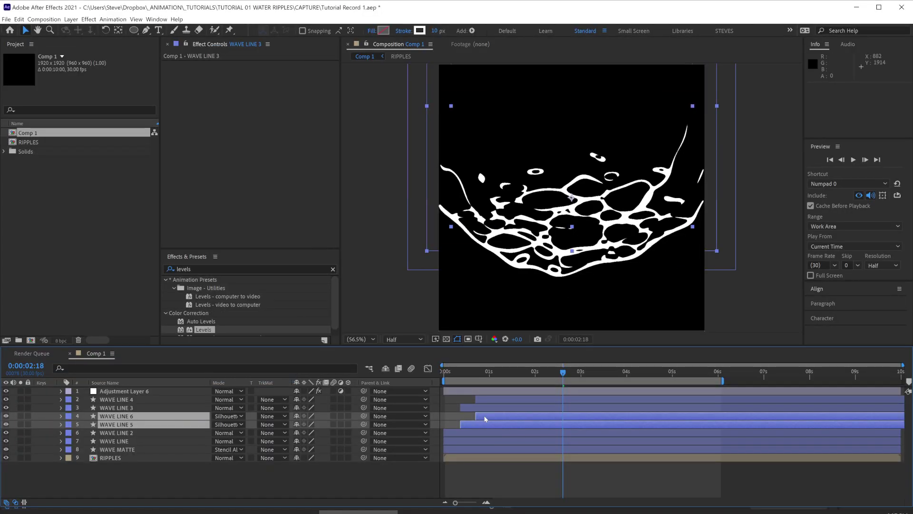
{"action": "left_click_drag", "start_coordinate": [485, 418], "coordinate": [486, 417]}
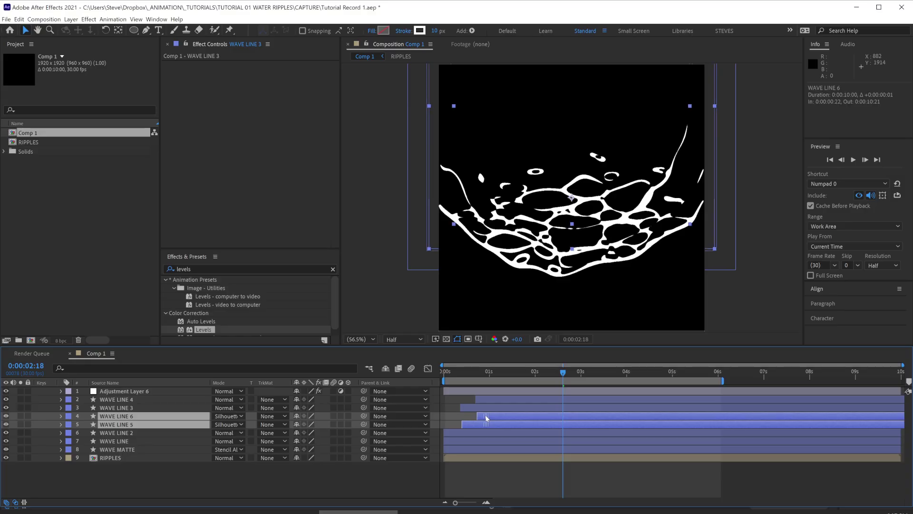
{"action": "left_click", "coordinate": [517, 465]}
{"action": "left_click_drag", "start_coordinate": [470, 371], "coordinate": [641, 357]}
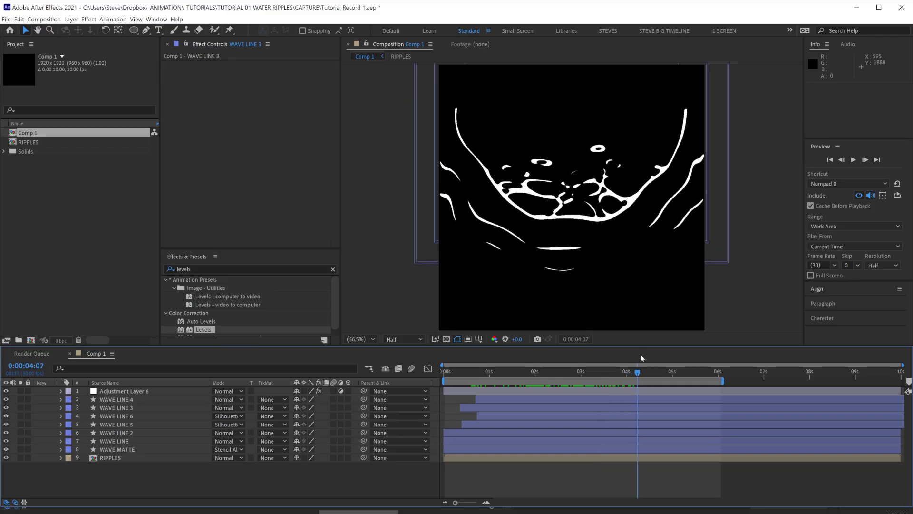
{"action": "key", "text": "space"}
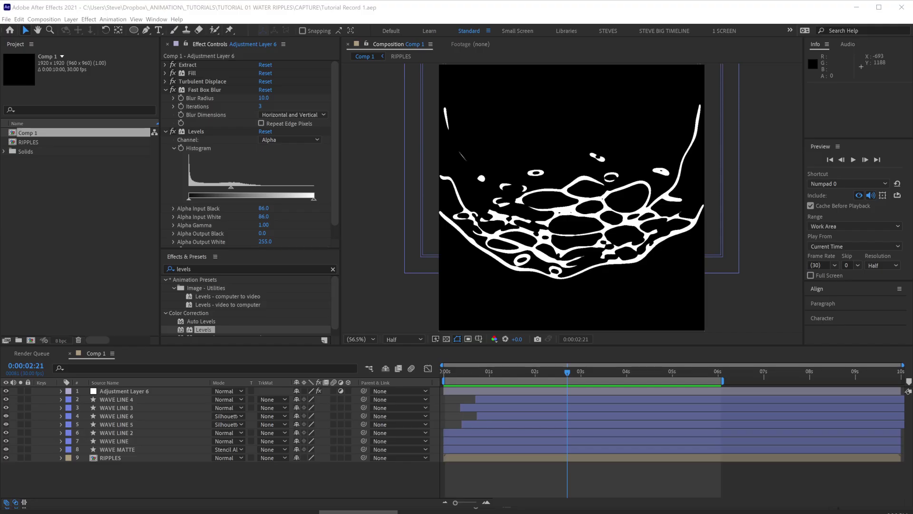
Paste a copy of the WAVE LINE layer and pre-compose it as DISPLACEMENT MAP.
{"action": "left_click", "coordinate": [143, 442]}
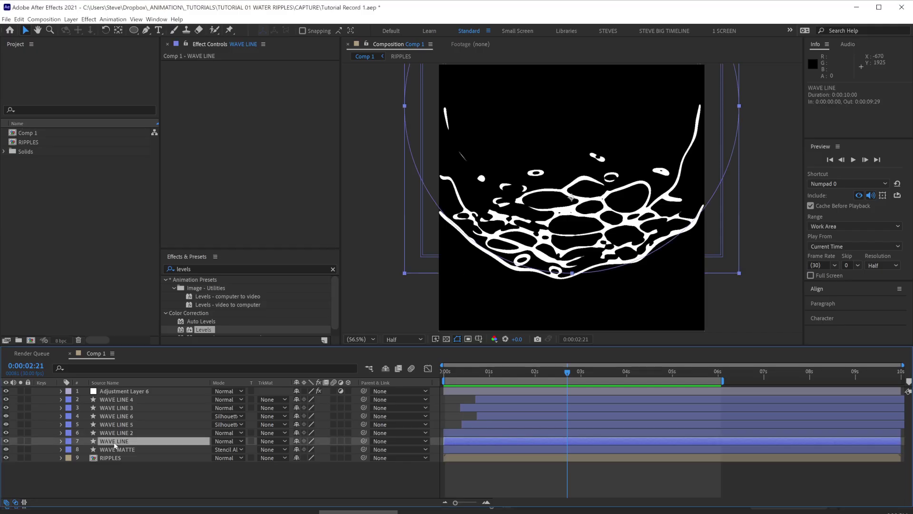
{"action": "key", "text": "ctrl+c"}
{"action": "key", "text": "ctrl+v"}
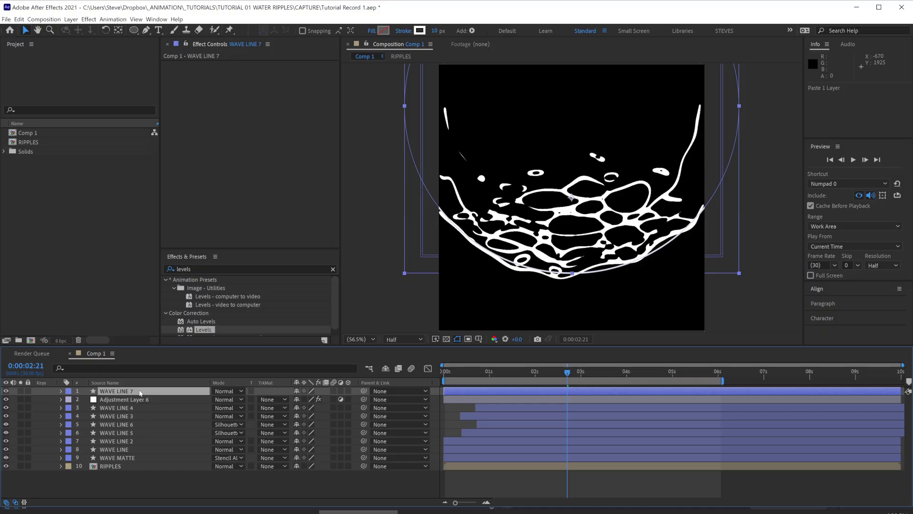
{"action": "key", "text": "ctrl+shift+c"}
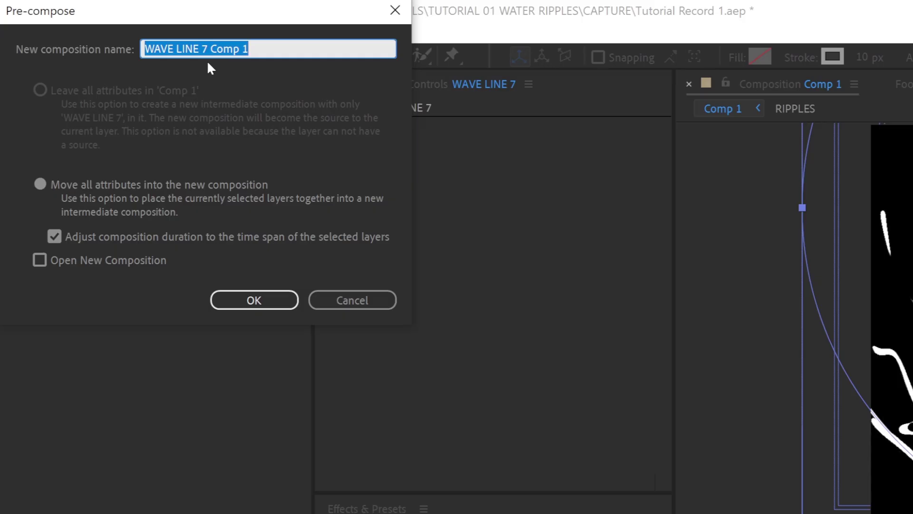
{"action": "type", "text": "DISPLACEMENT MAP"}
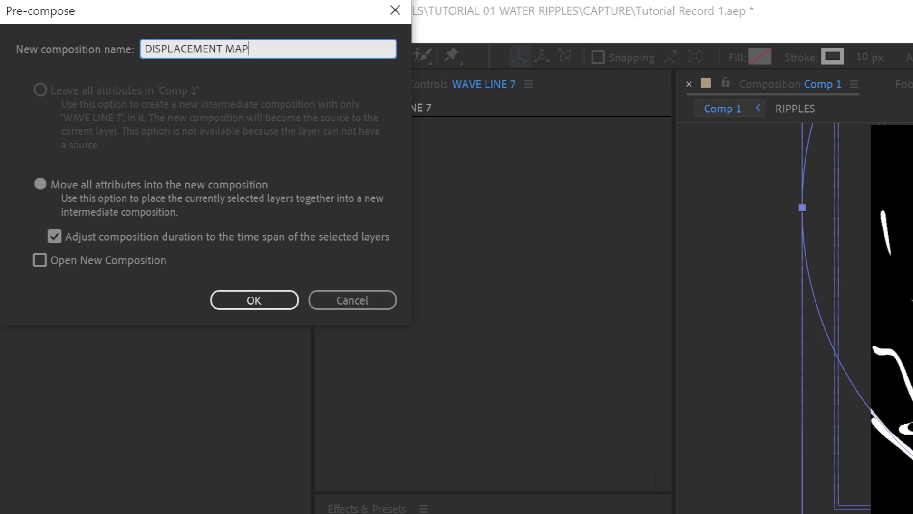
{"action": "key", "text": "Return"}
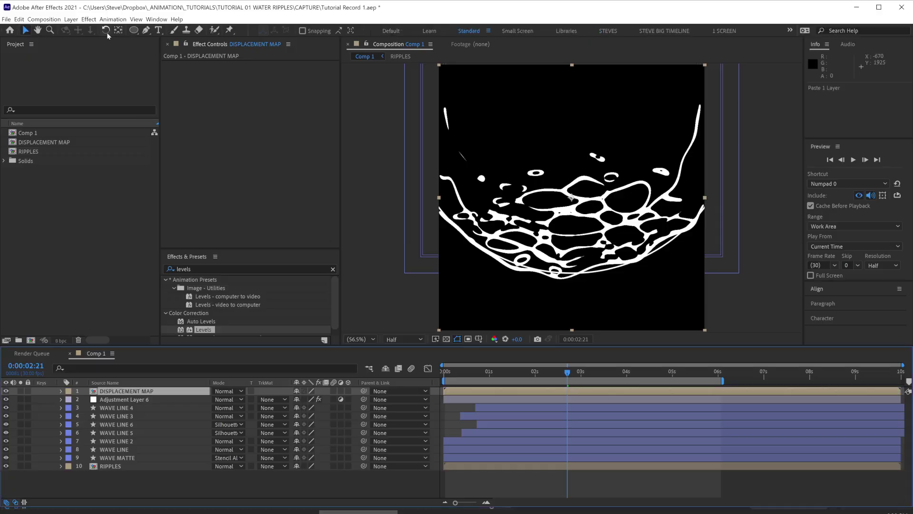
Inside the DISPLACEMENT MAP composition, add a 1920 x 1920 px gray solid with 50% brightness beneath the wave line.
{"action": "double_click", "coordinate": [143, 387]}
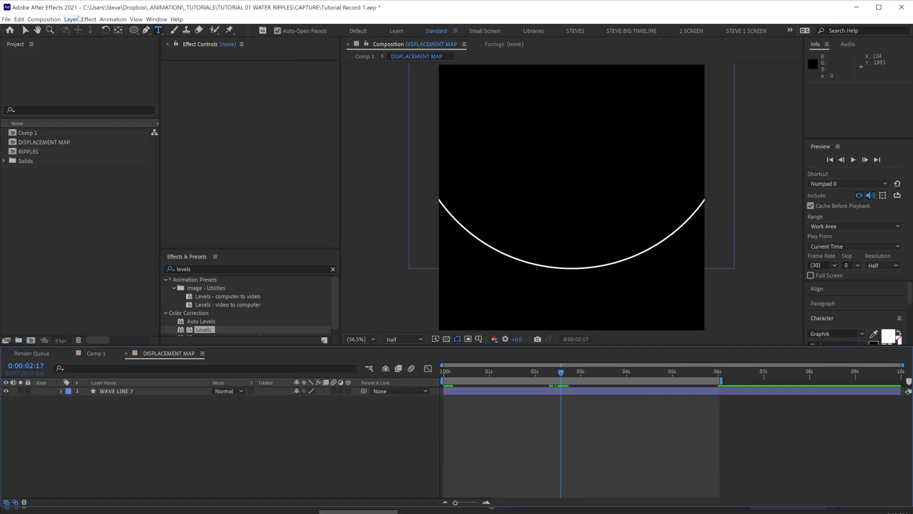
{"action": "left_click", "coordinate": [74, 19]}
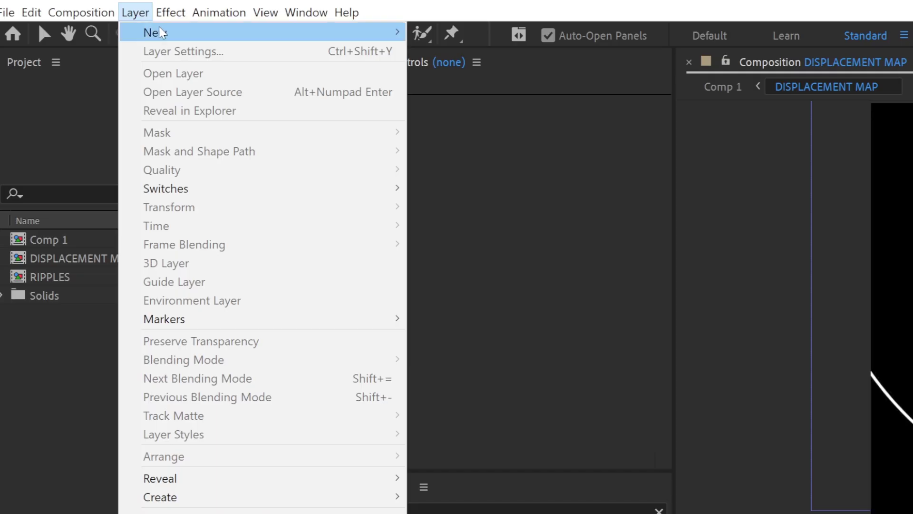
{"action": "mouse_move", "coordinate": [152, 30]}
{"action": "left_click", "coordinate": [443, 50]}
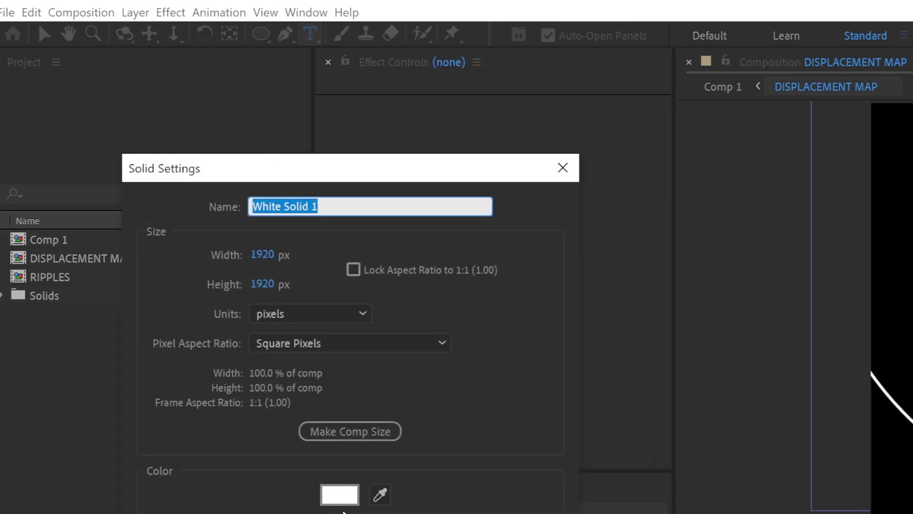
{"action": "left_click", "coordinate": [340, 497]}
{"action": "left_click", "coordinate": [490, 276]}
{"action": "type", "text": "50"}
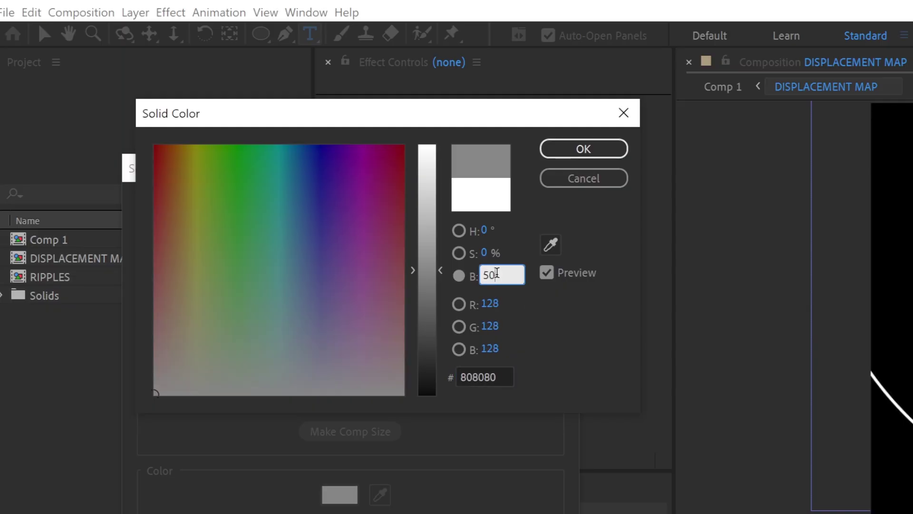
{"action": "left_click", "coordinate": [583, 149]}
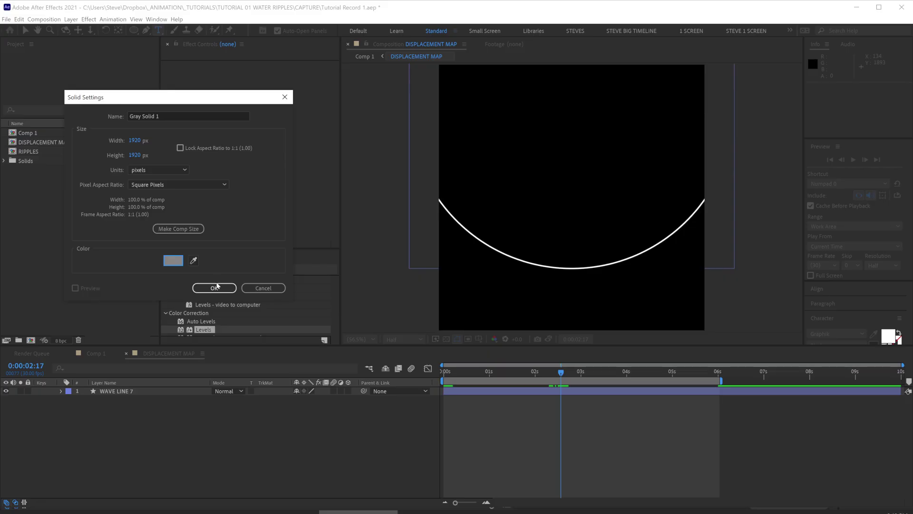
{"action": "left_click", "coordinate": [215, 288]}
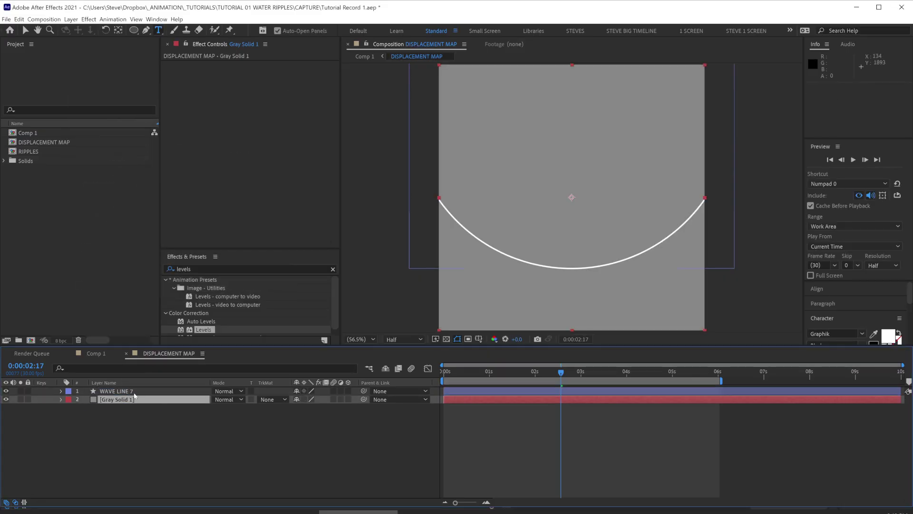
Apply Fast Box Blur to WAVE LINE 7 with a Blur Radius of 25 and thicken its stroke to 34 px.
{"action": "left_click", "coordinate": [134, 392]}
{"action": "left_click", "coordinate": [144, 423]}
{"action": "left_click", "coordinate": [332, 269]}
{"action": "left_click", "coordinate": [187, 269]}
{"action": "type", "text": "fast"}
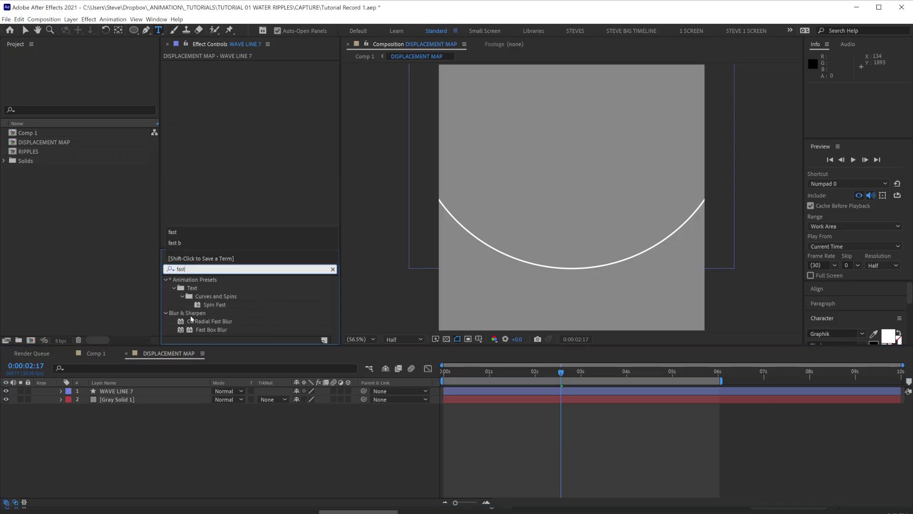
{"action": "left_click_drag", "start_coordinate": [211, 330], "coordinate": [233, 151]}
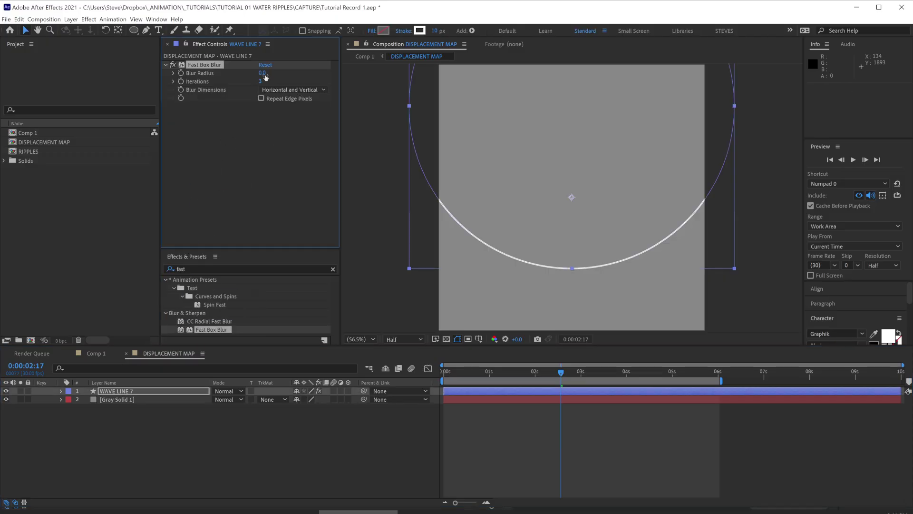
{"action": "left_click_drag", "start_coordinate": [274, 70], "coordinate": [273, 69]}
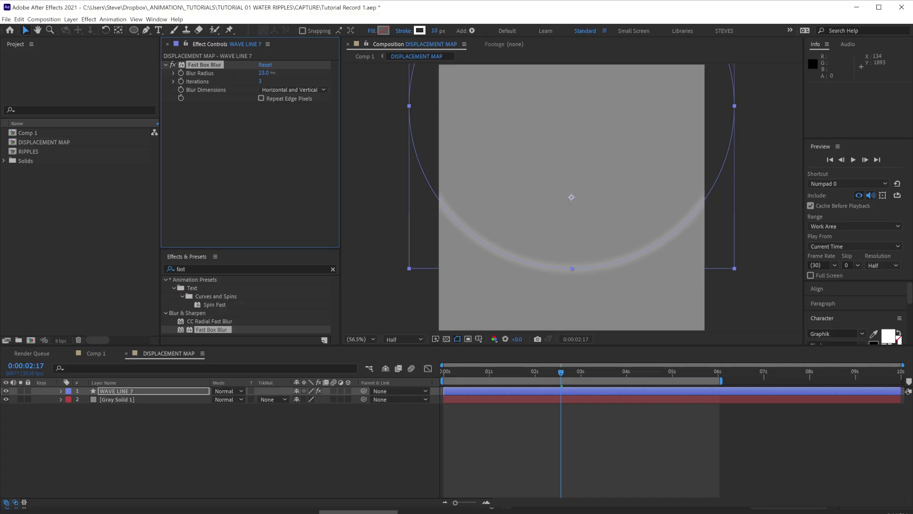
{"action": "left_click_drag", "start_coordinate": [433, 31], "coordinate": [441, 31]}
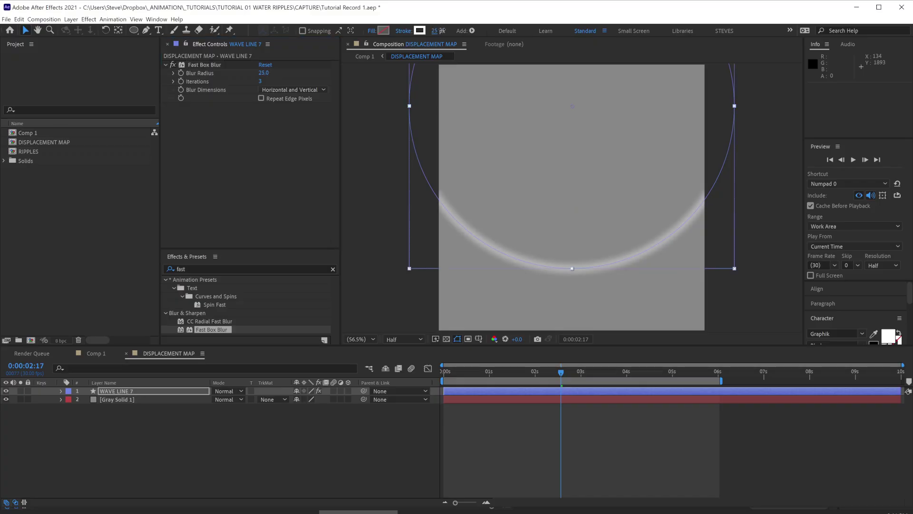
{"action": "left_click", "coordinate": [185, 420]}
Duplicate the blurred WAVE LINE 7 layer and change the copy's stroke colour to black (000000).
{"action": "left_click", "coordinate": [131, 392]}
{"action": "key", "text": "ctrl+d"}
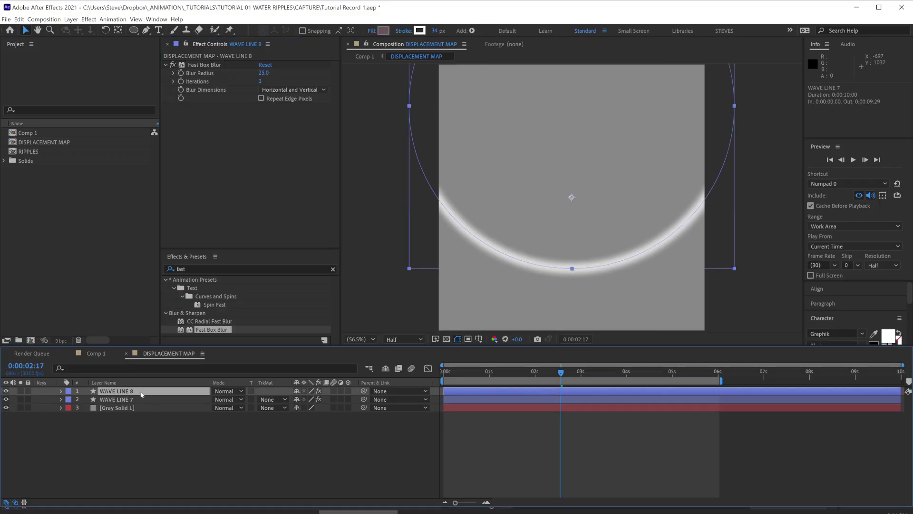
{"action": "mouse_move", "coordinate": [139, 393]}
{"action": "left_mouse_down"}
{"action": "mouse_move", "coordinate": [137, 403]}
{"action": "mouse_move", "coordinate": [135, 390]}
{"action": "left_mouse_up"}
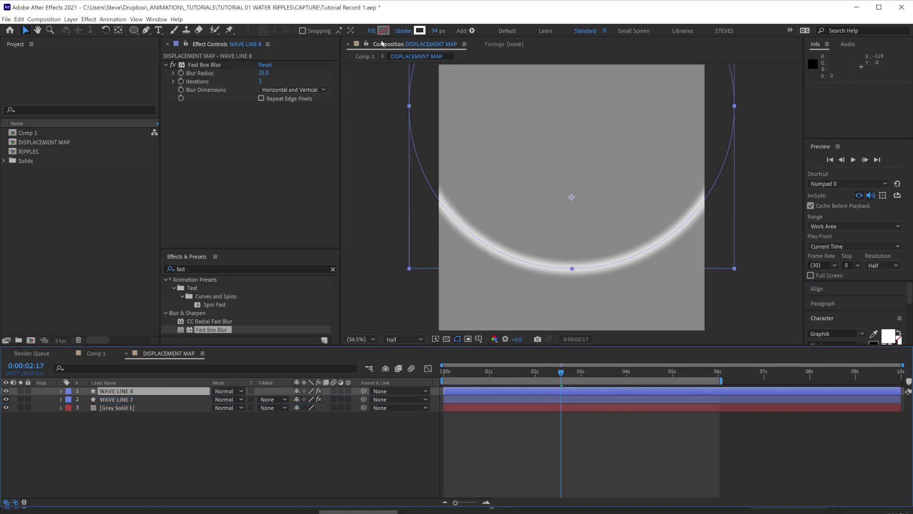
{"action": "left_click", "coordinate": [419, 30]}
{"action": "left_click_drag", "start_coordinate": [218, 190], "coordinate": [218, 210]}
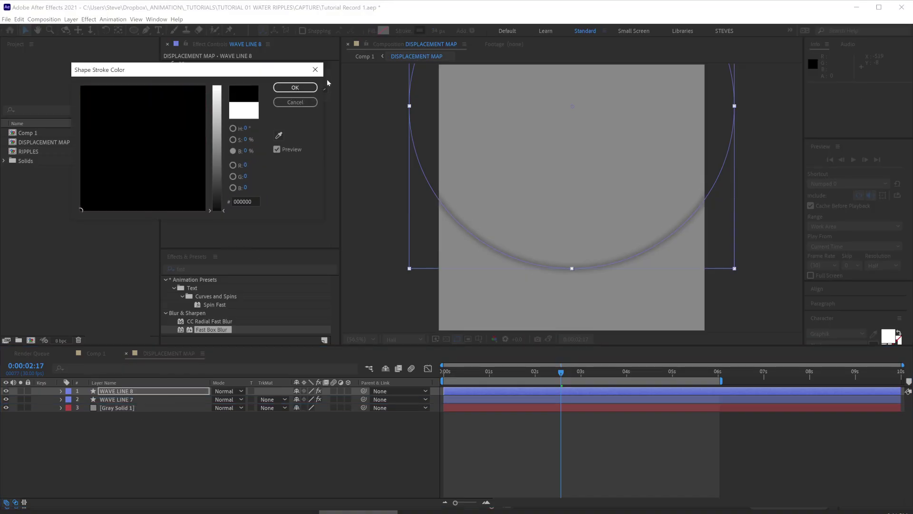
{"action": "left_click", "coordinate": [294, 87]}
Delay the black wave line so it trails just inside the white ring, and return to Comp 1.
{"action": "mouse_move", "coordinate": [454, 393]}
{"action": "left_mouse_down"}
{"action": "mouse_move", "coordinate": [462, 397]}
{"action": "mouse_move", "coordinate": [461, 373]}
{"action": "mouse_move", "coordinate": [606, 374]}
{"action": "mouse_move", "coordinate": [668, 361]}
{"action": "mouse_move", "coordinate": [462, 367]}
{"action": "mouse_move", "coordinate": [630, 373]}
{"action": "left_mouse_up"}
{"action": "left_click", "coordinate": [464, 475]}
{"action": "key", "text": "shift+Escape"}
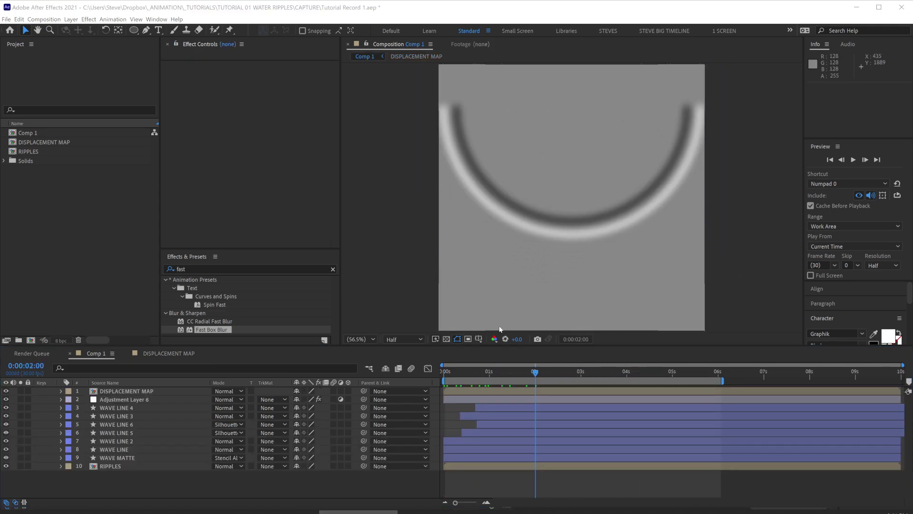
Hide the DISPLACEMENT MAP layer and add a new adjustment layer at the top of Comp 1.
{"action": "left_click", "coordinate": [533, 374]}
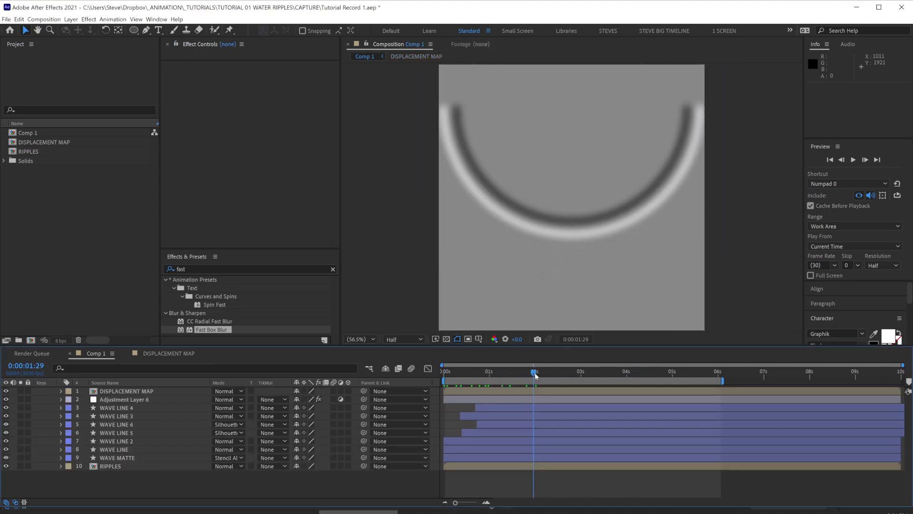
{"action": "left_click", "coordinate": [6, 391]}
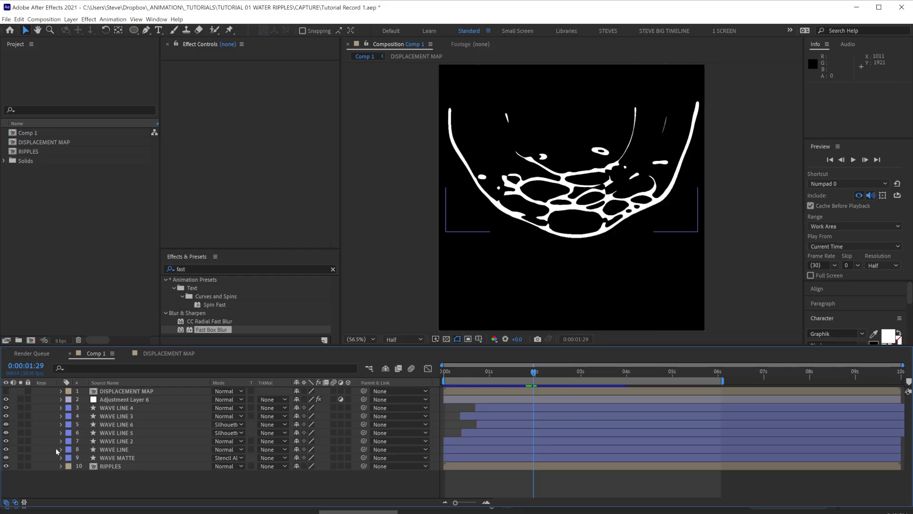
{"action": "key", "text": "ctrl+alt+y"}
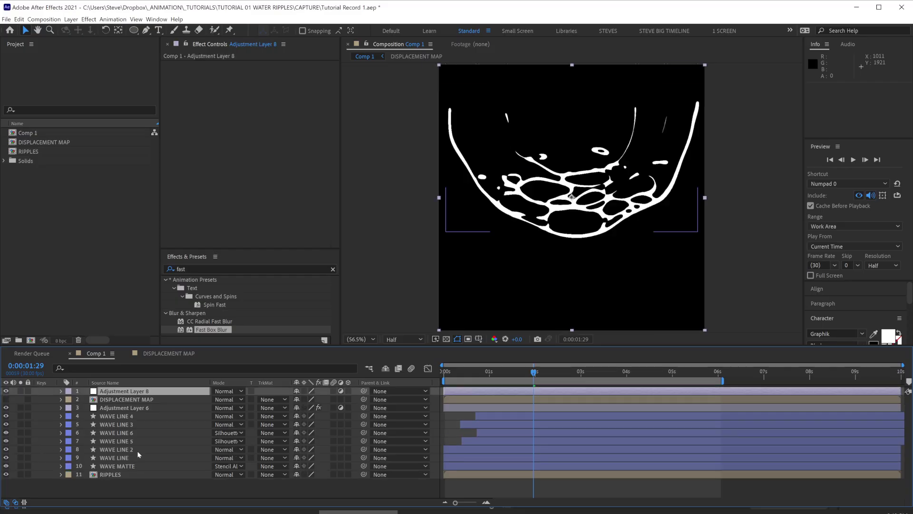
Move Adjustment Layer 8 directly above RIPPLES and apply the Displacement Map effect to it.
{"action": "left_click_drag", "start_coordinate": [142, 395], "coordinate": [134, 470]}
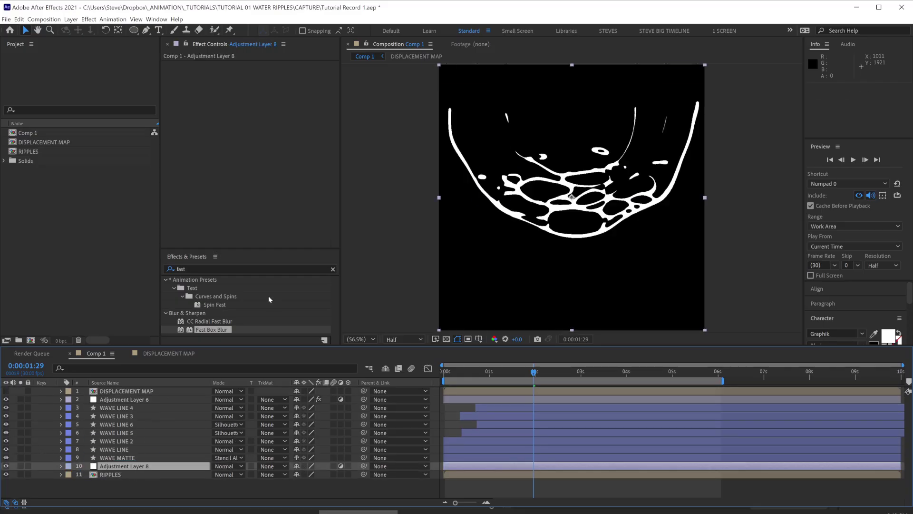
{"action": "left_click", "coordinate": [164, 257]}
{"action": "type", "text": "displacem"}
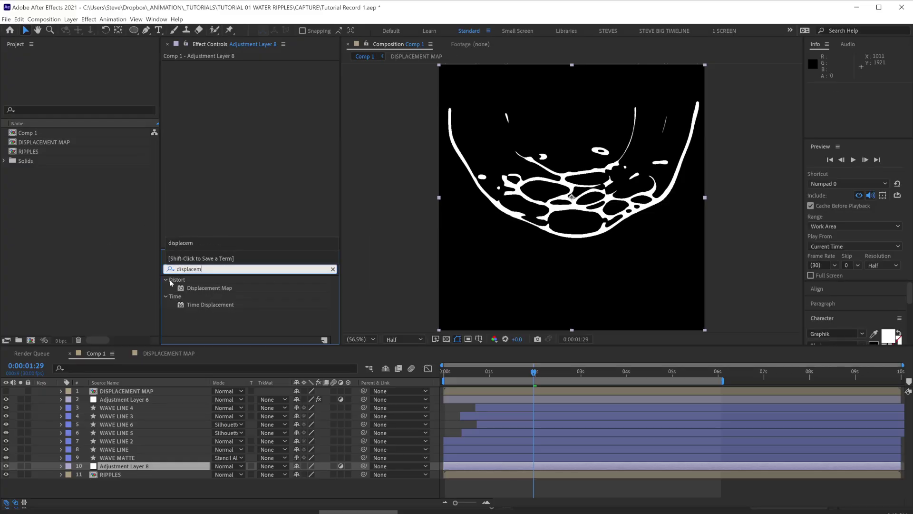
{"action": "double_click", "coordinate": [209, 288]}
Use DISPLACEMENT MAP as the effect's map layer and set both horizontal and vertical displacement to use Luminance.
{"action": "left_click", "coordinate": [273, 73]}
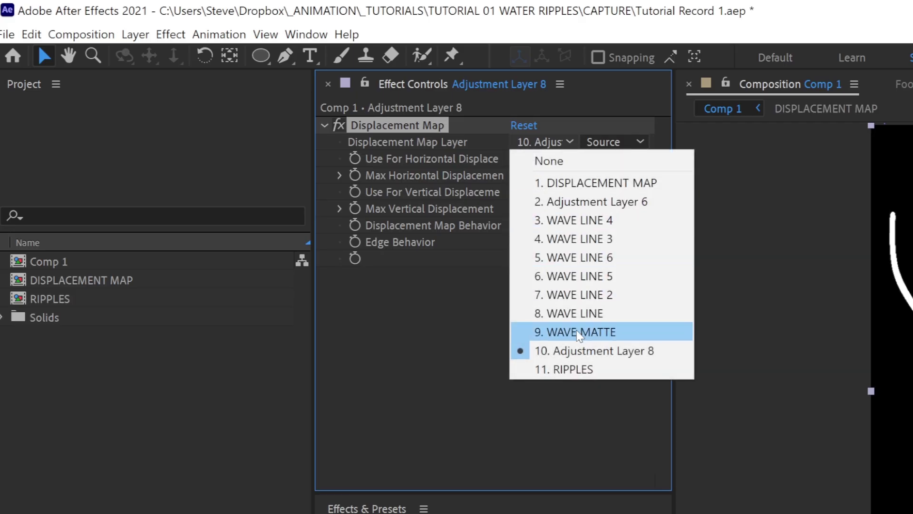
{"action": "left_click", "coordinate": [583, 182]}
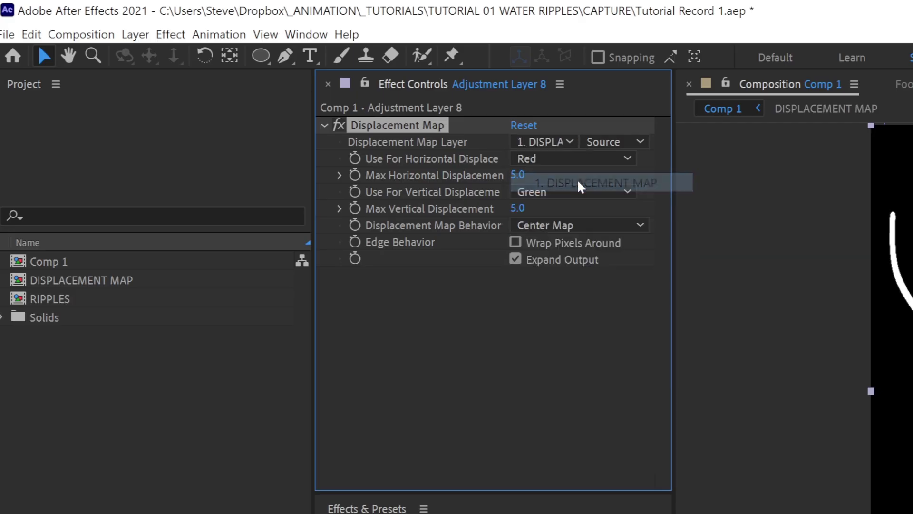
{"action": "left_click", "coordinate": [542, 161]}
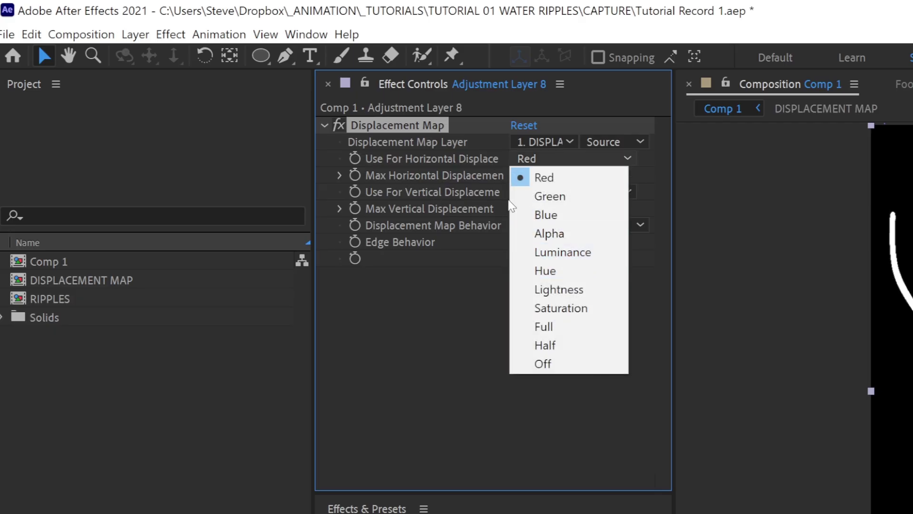
{"action": "left_click", "coordinate": [546, 257]}
{"action": "left_click", "coordinate": [570, 192]}
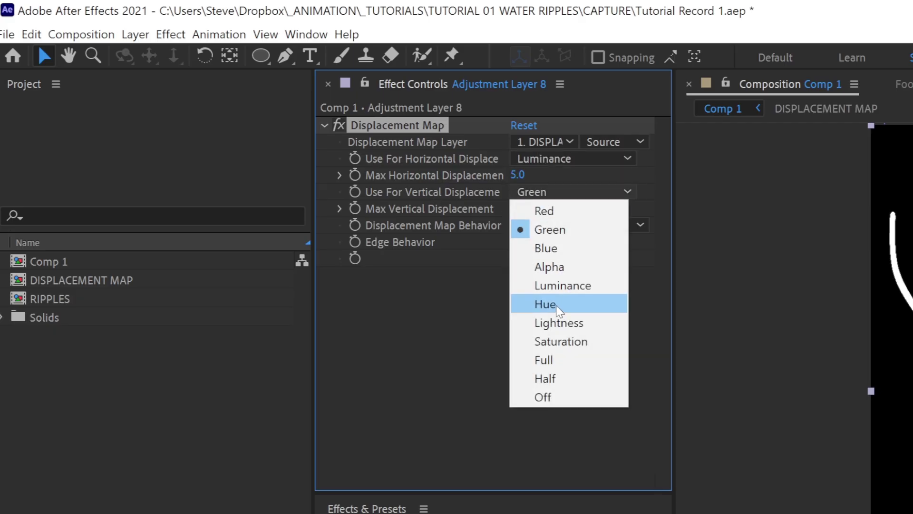
{"action": "left_click", "coordinate": [547, 285]}
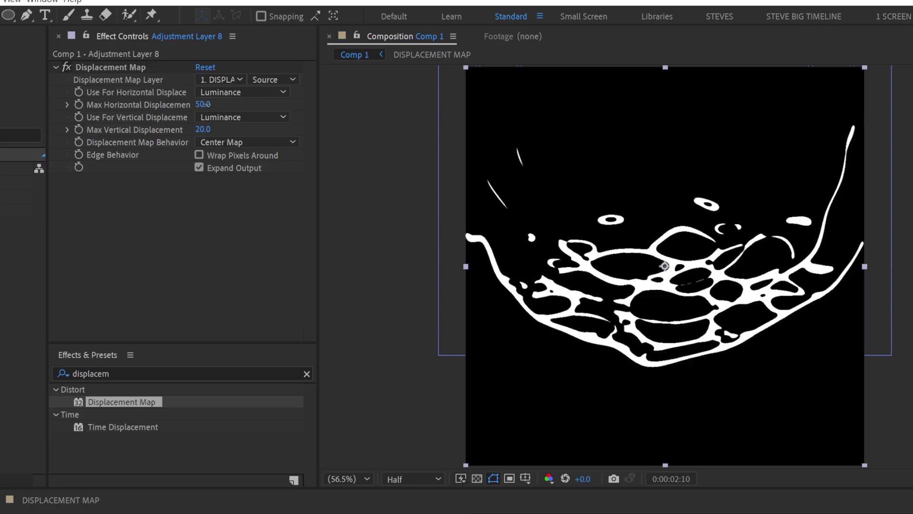
Set Max Horizontal Displacement to 50 and Max Vertical Displacement to 20, and preview the distorted ripples.
{"action": "left_click_drag", "start_coordinate": [205, 104], "coordinate": [256, 102]}
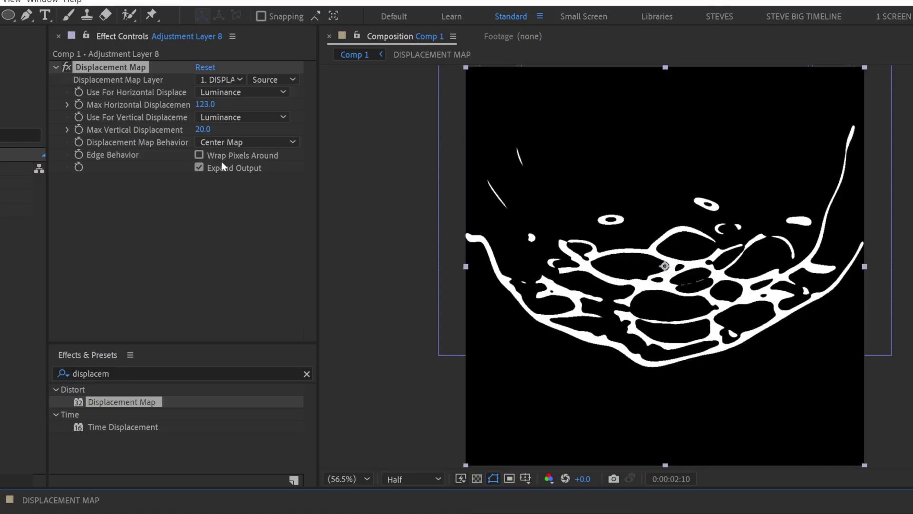
{"action": "left_click_drag", "start_coordinate": [209, 104], "coordinate": [205, 128]}
{"action": "left_click", "coordinate": [206, 106]}
{"action": "type", "text": "50"}
{"action": "left_click", "coordinate": [206, 128]}
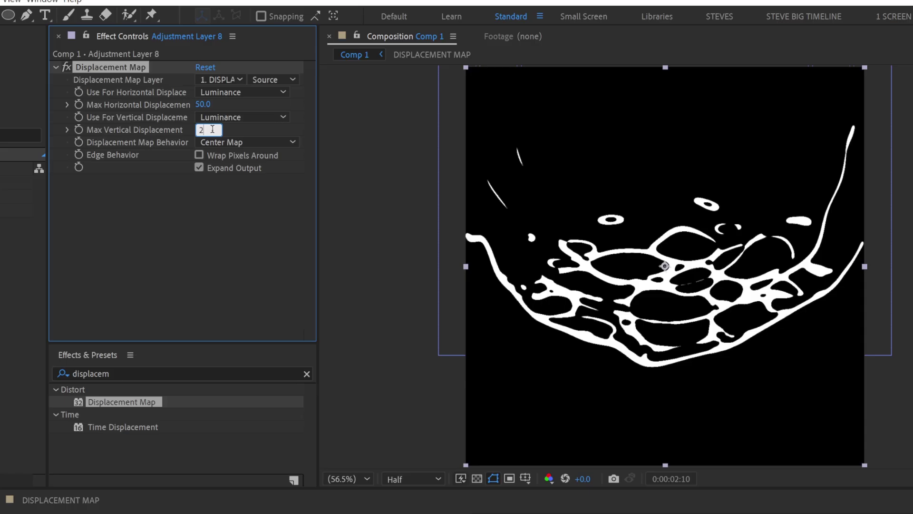
{"action": "key", "text": "space"}
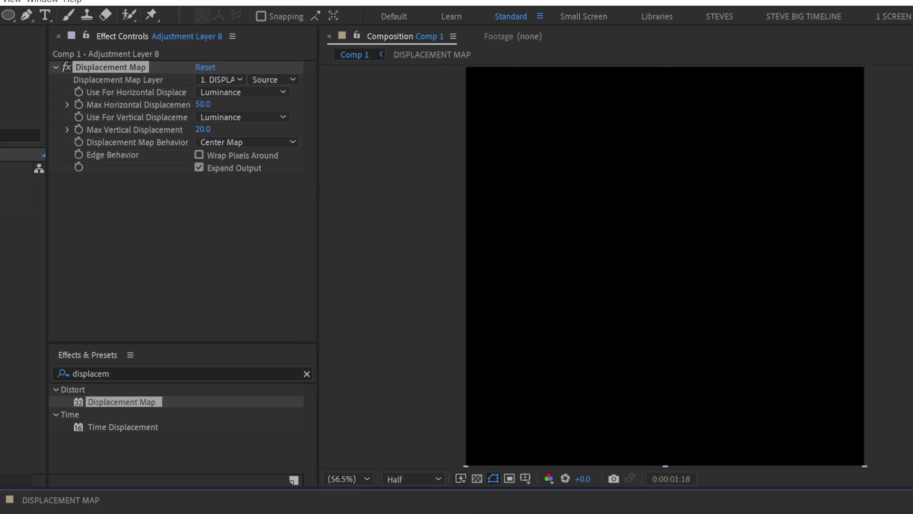
{"action": "key", "text": "space"}
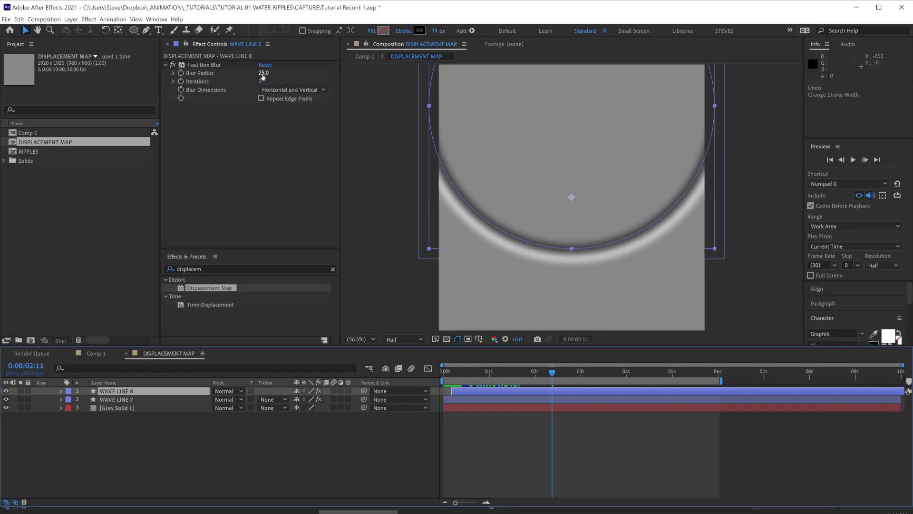
Increase the Fast Box Blur radius of WAVE LINE 8 in the DISPLACEMENT MAP composition and preview Comp 1.
{"action": "left_click_drag", "start_coordinate": [287, 77], "coordinate": [289, 75]}
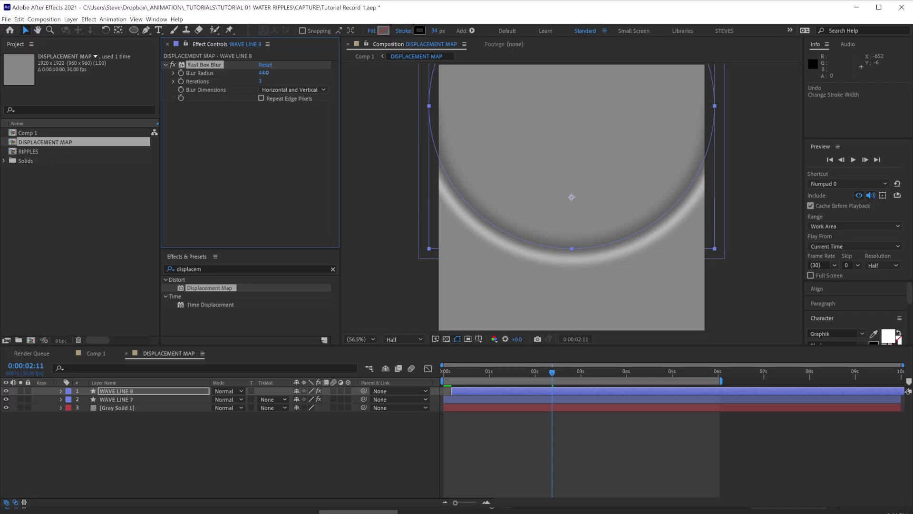
{"action": "left_click", "coordinate": [146, 401]}
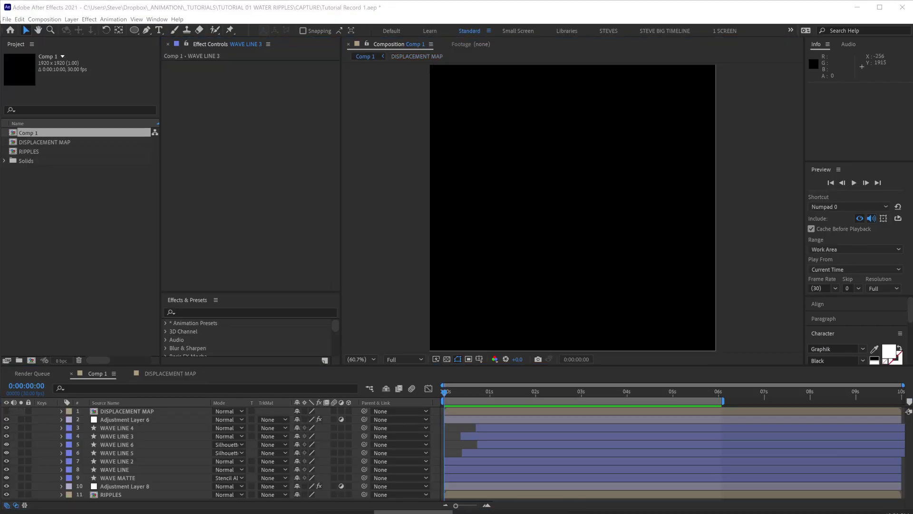
{"action": "key", "text": "space"}
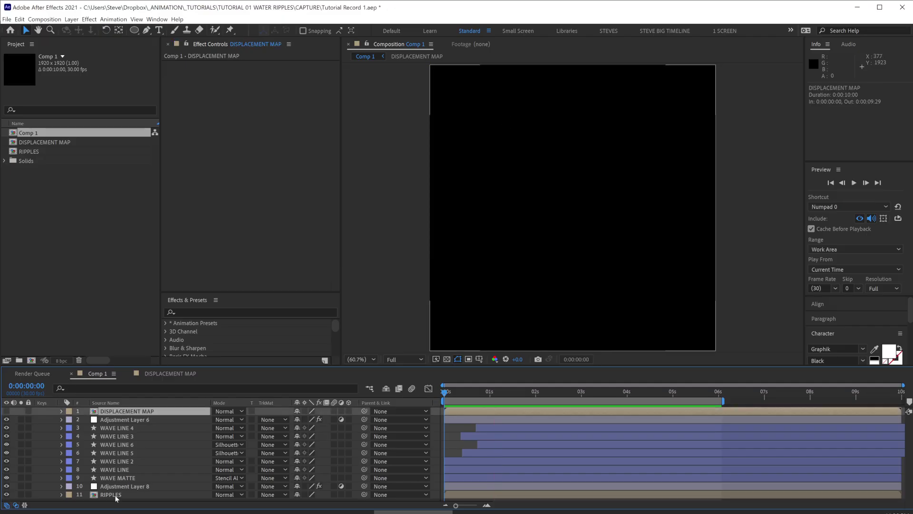
Pre-compose all layers of Comp 1, from DISPLACEMENT MAP to RIPPLES, into a new composition named WAVE COMP.
{"action": "left_click", "coordinate": [116, 495], "text": "shift"}
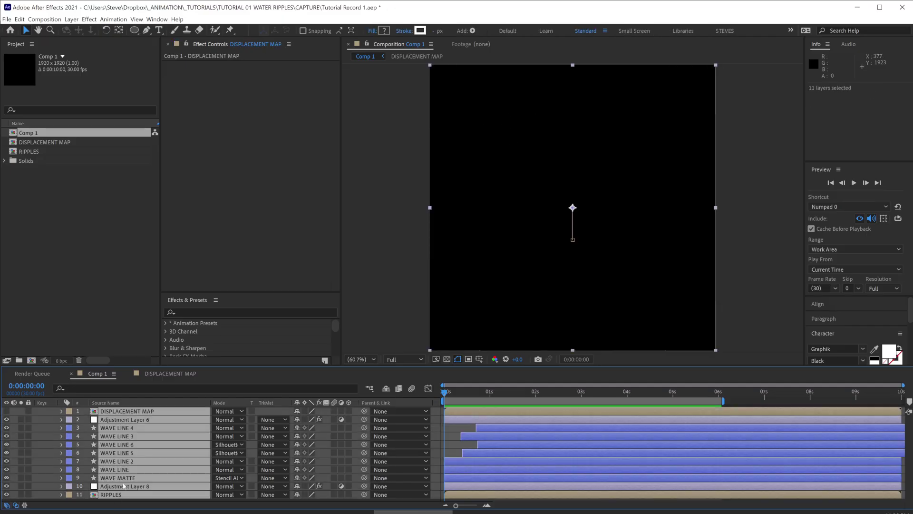
{"action": "key", "text": "ctrl+shift+c"}
{"action": "type", "text": "WAVE COMP"}
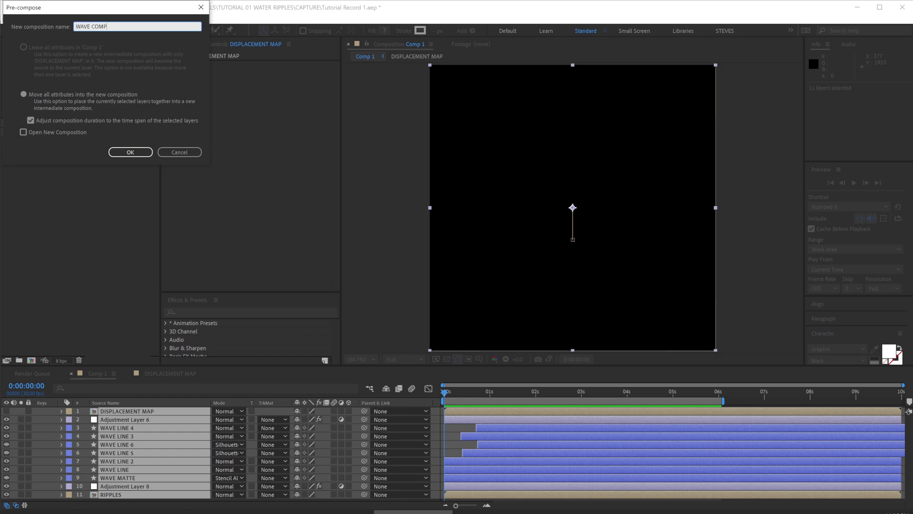
{"action": "key", "text": "Return"}
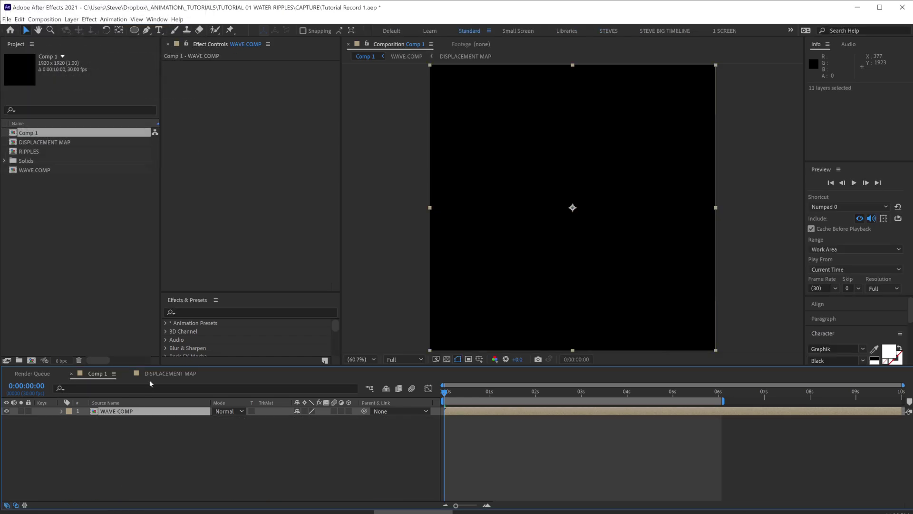
Duplicate the WAVE COMP composition in the project and rename the copy WAVE FILL.
{"action": "left_click", "coordinate": [65, 171]}
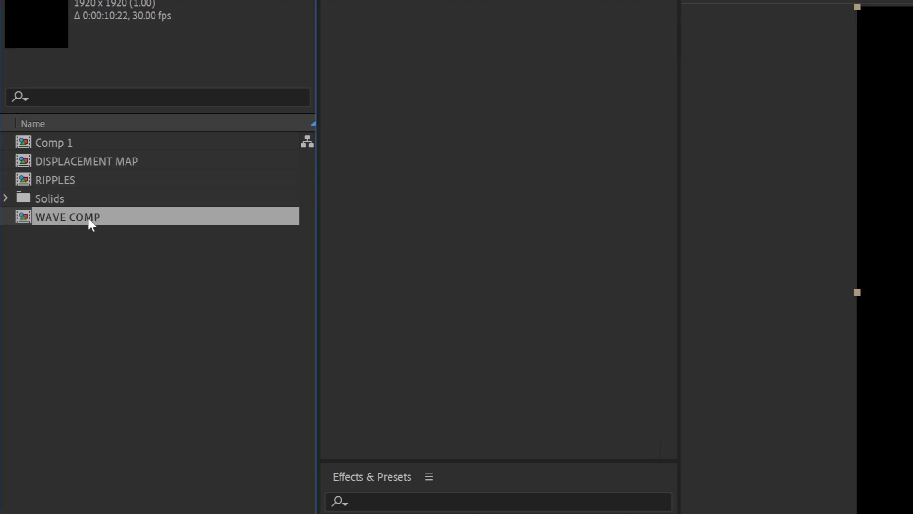
{"action": "key", "text": "ctrl+d"}
{"action": "key", "text": "Return"}
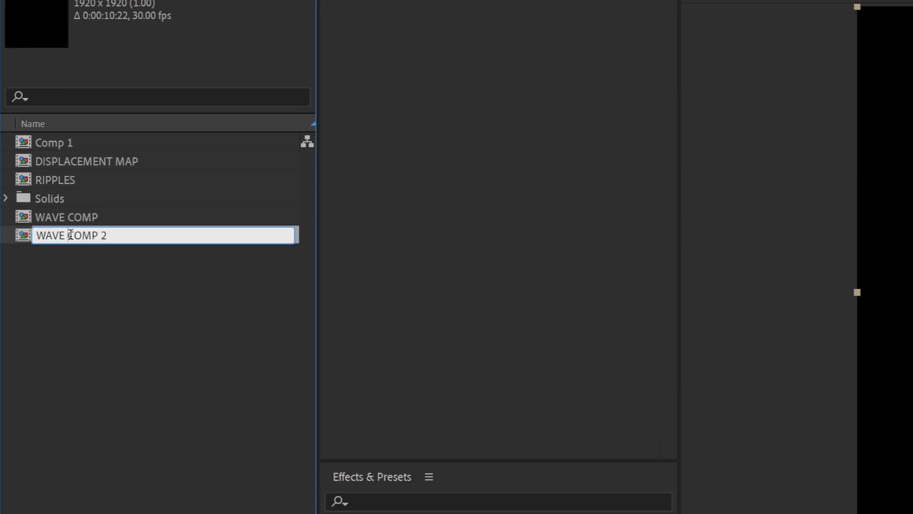
{"action": "left_click_drag", "start_coordinate": [68, 235], "coordinate": [145, 227]}
{"action": "type", "text": "FILL"}
{"action": "key", "text": "Return"}
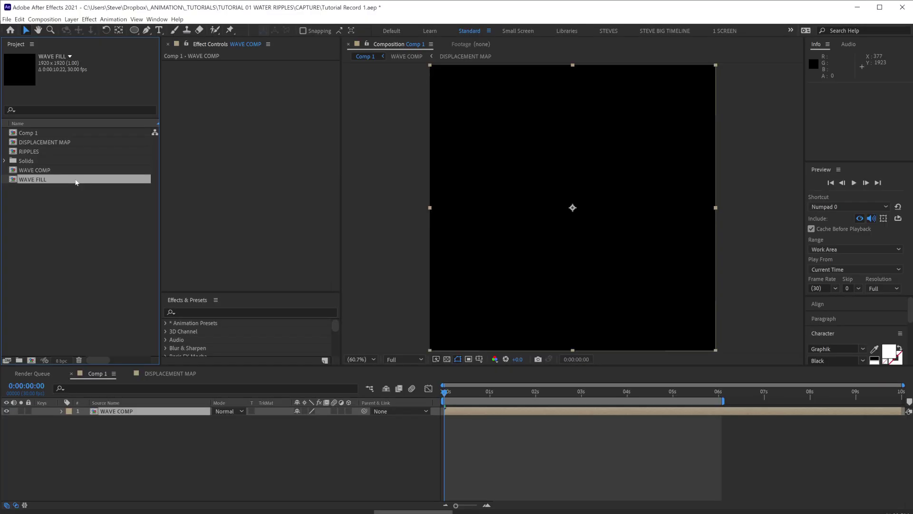
Add WAVE FILL to Comp 1 beneath WAVE COMP and move the current time to 0:00:01:15.
{"action": "left_click_drag", "start_coordinate": [151, 235], "coordinate": [157, 436]}
{"action": "left_click", "coordinate": [149, 434]}
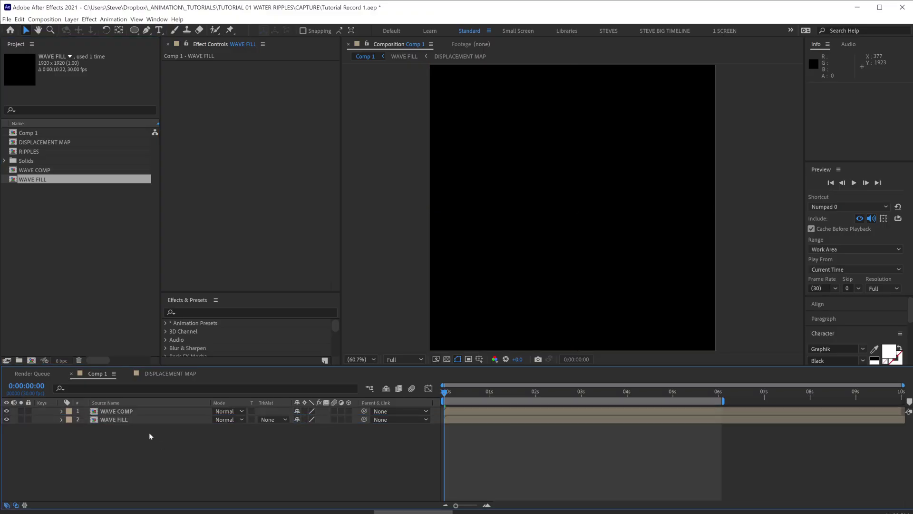
{"action": "left_click", "coordinate": [158, 420]}
{"action": "left_click", "coordinate": [512, 397]}
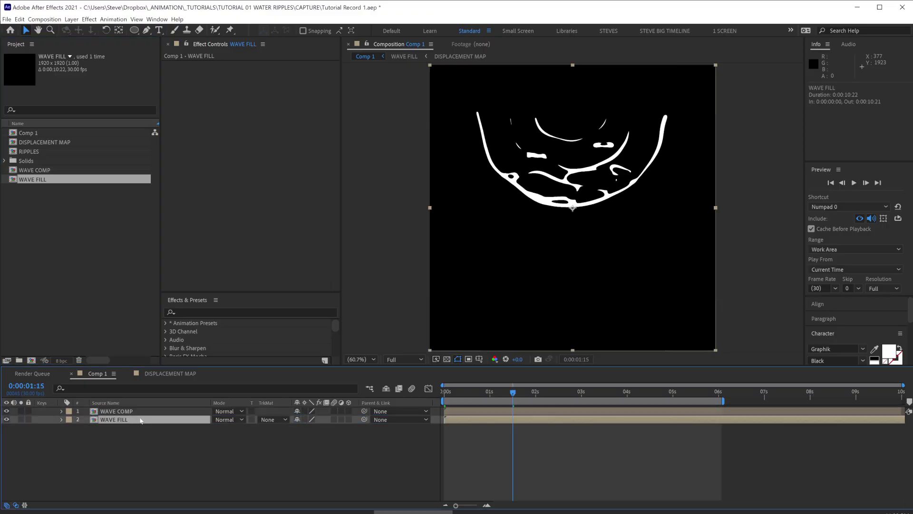
In the WAVE FILL composition, move Adjustment Layer 6 and WAVE MATTE to the top and delete all other layers.
{"action": "double_click", "coordinate": [117, 420]}
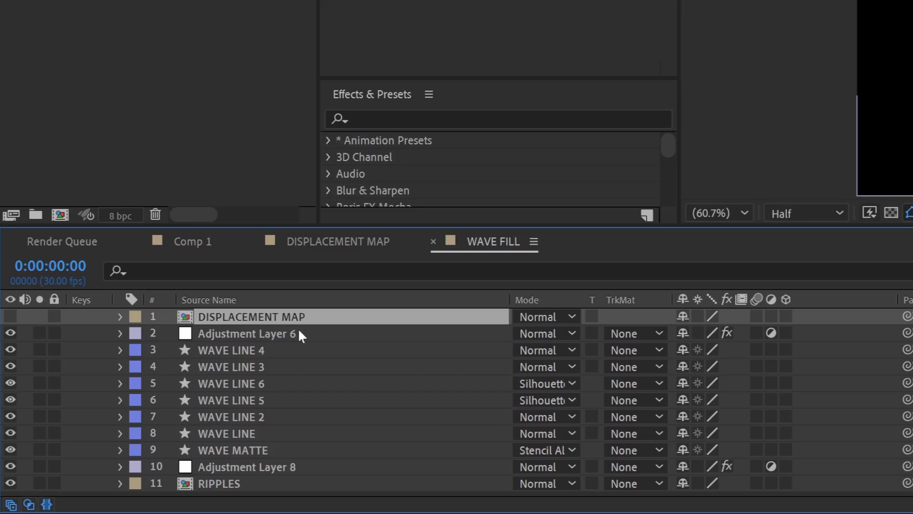
{"action": "left_click", "coordinate": [147, 419]}
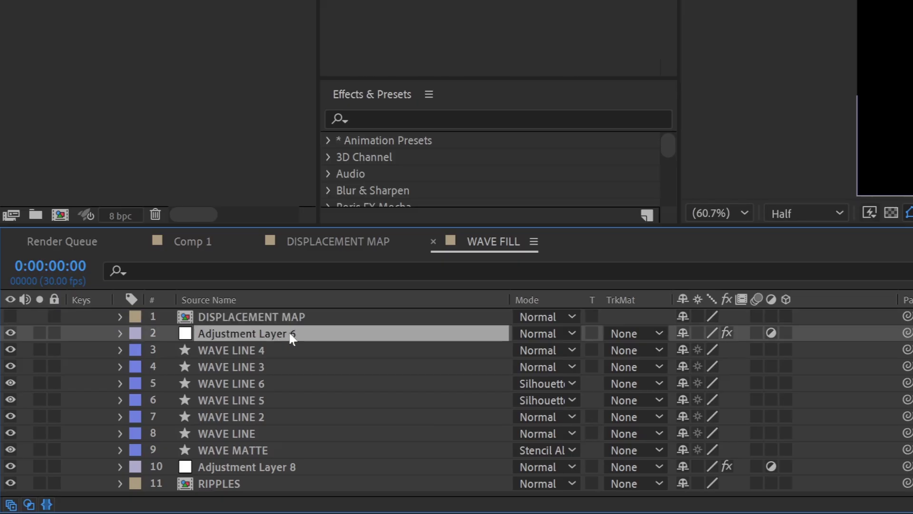
{"action": "left_click", "coordinate": [255, 445], "text": "ctrl"}
{"action": "left_click_drag", "start_coordinate": [255, 445], "coordinate": [273, 310]}
{"action": "left_click", "coordinate": [266, 350]}
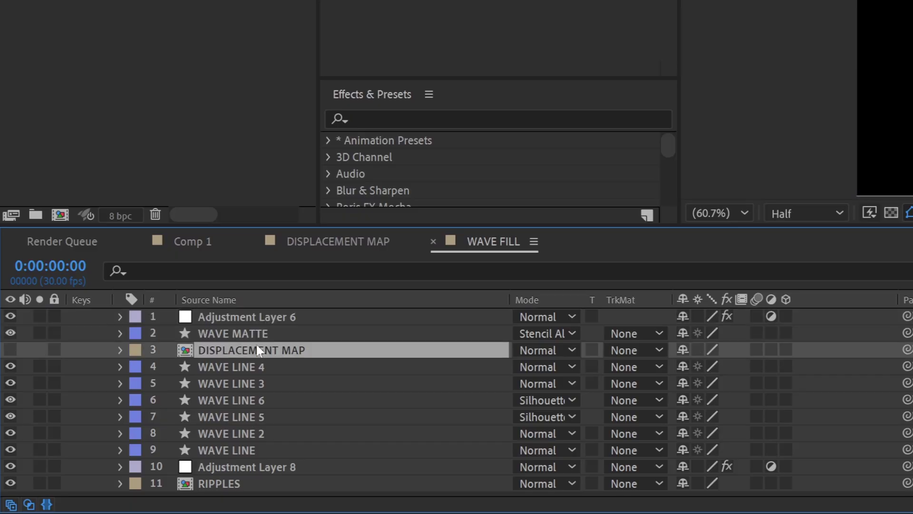
{"action": "left_click", "coordinate": [228, 483], "text": "shift"}
{"action": "key", "text": "Delete"}
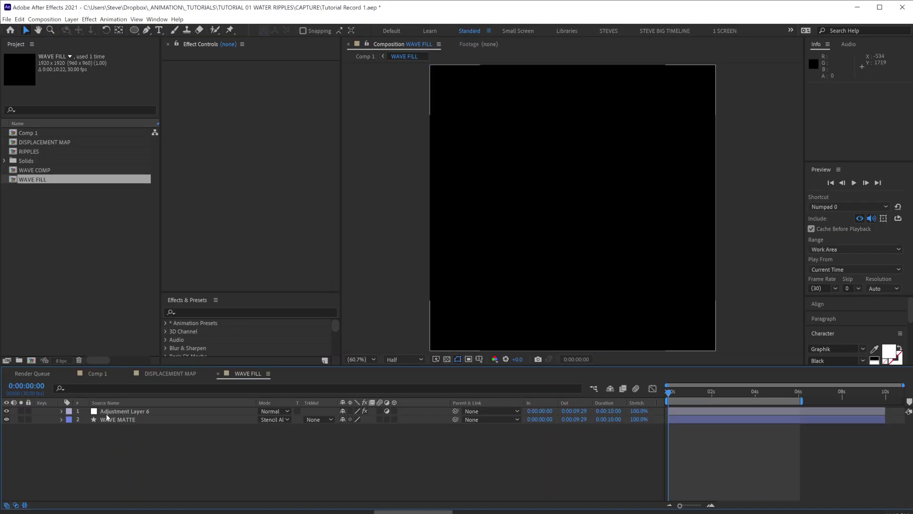
Change the WAVE MATTE layer's blending mode to Normal.
{"action": "left_click", "coordinate": [107, 418]}
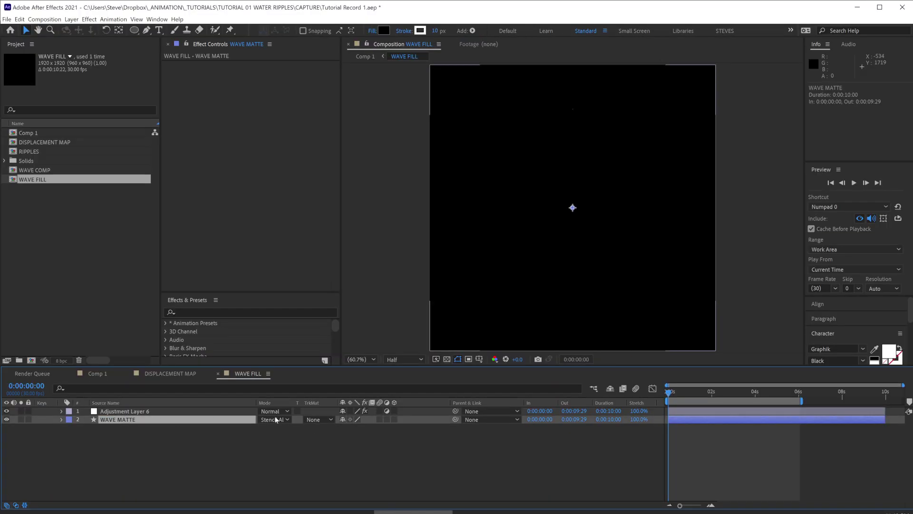
{"action": "left_click", "coordinate": [278, 418]}
{"action": "left_click", "coordinate": [283, 54]}
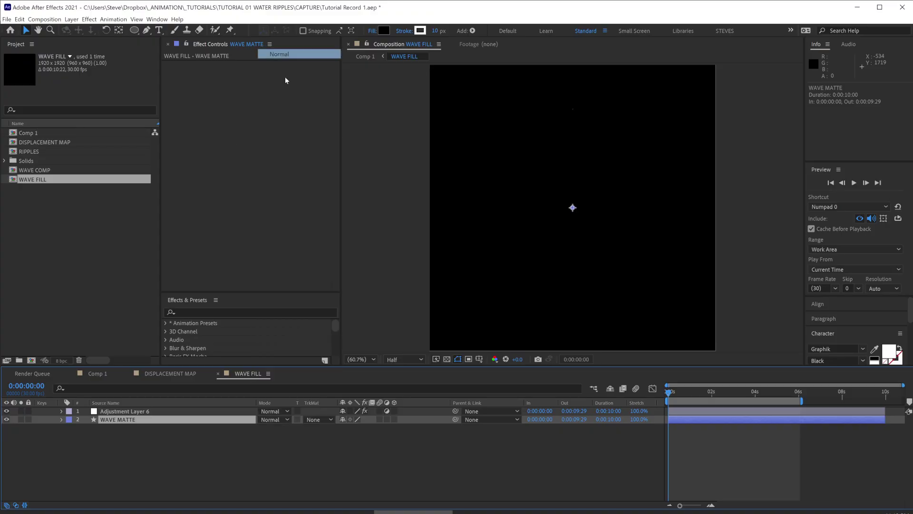
Disable the Extract effect on Adjustment Layer 6 and collapse the settings of the effects above Levels.
{"action": "left_click", "coordinate": [174, 411]}
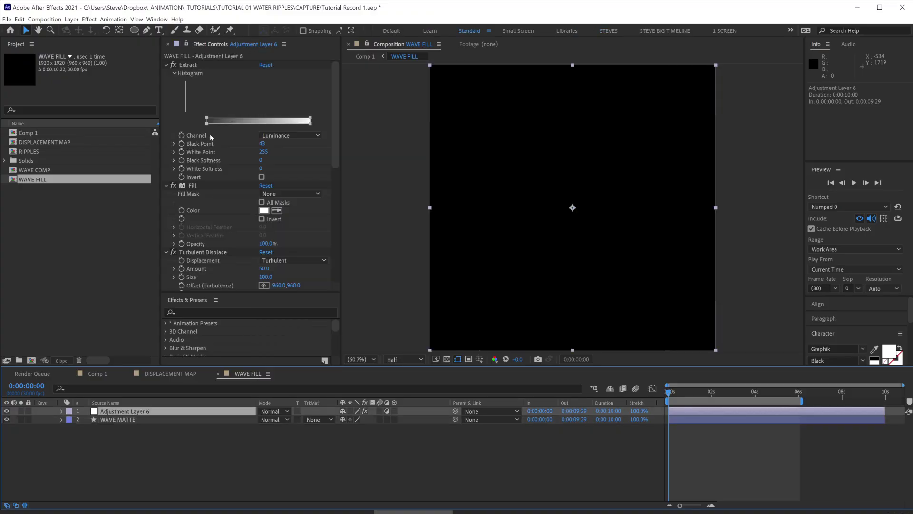
{"action": "left_click", "coordinate": [166, 65]}
{"action": "left_click", "coordinate": [166, 73]}
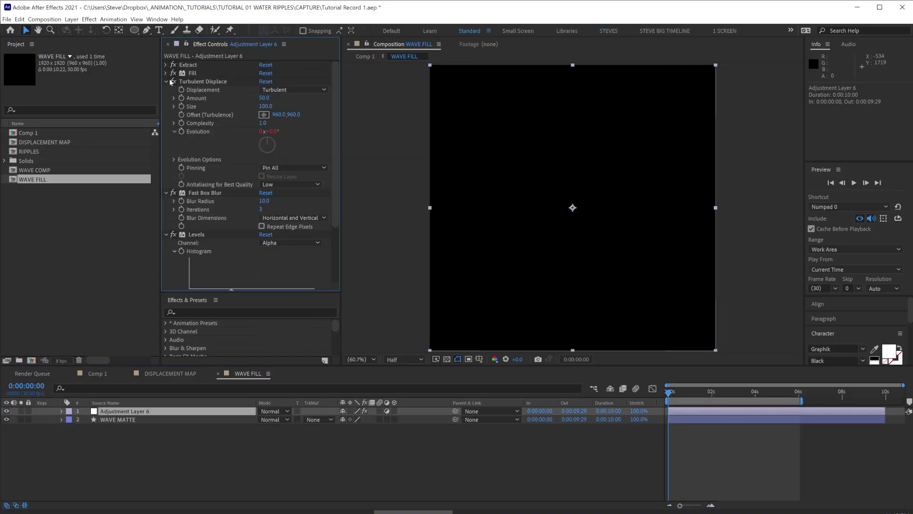
{"action": "left_click", "coordinate": [167, 82]}
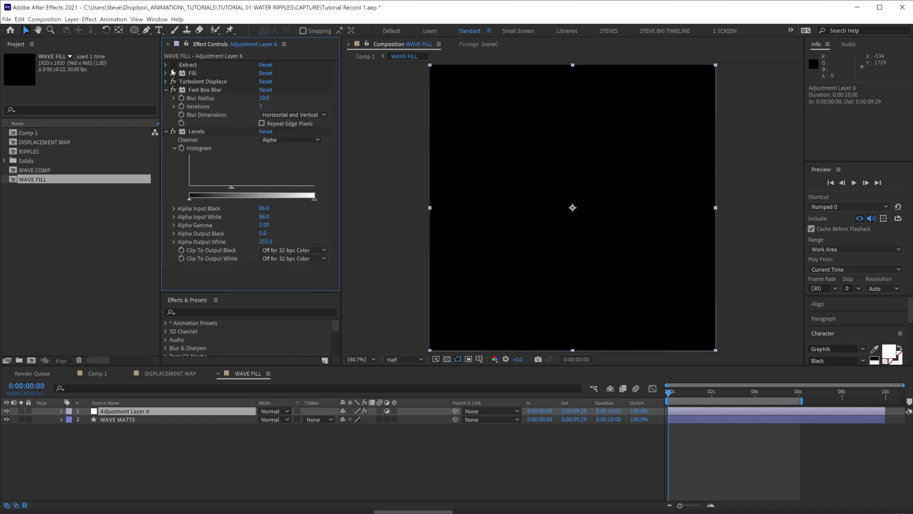
{"action": "left_click", "coordinate": [166, 90]}
{"action": "left_click", "coordinate": [527, 351]}
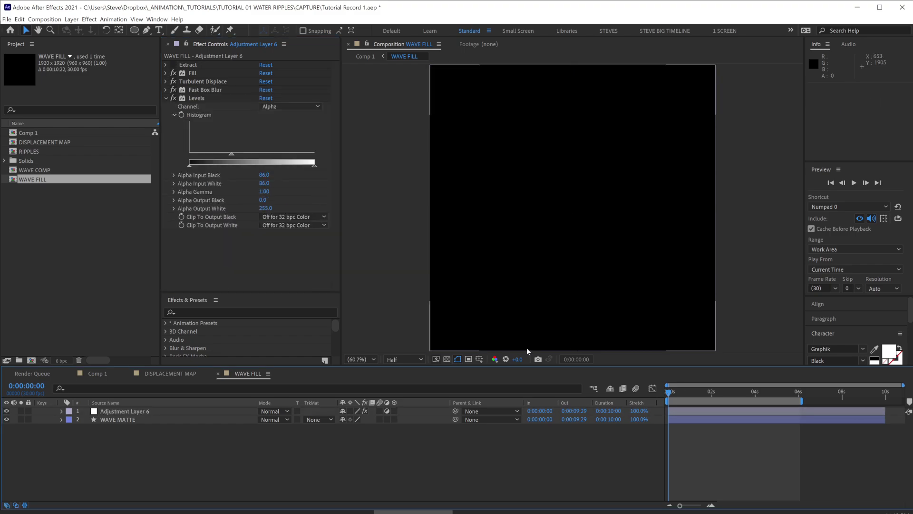
Preview the WAVE FILL animation against the transparency grid and return to Comp 1.
{"action": "left_click", "coordinate": [446, 359]}
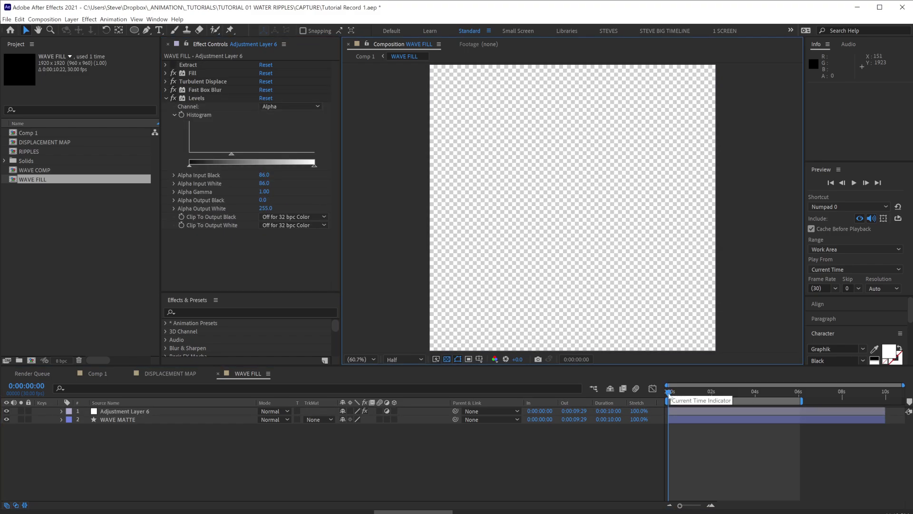
{"action": "mouse_move", "coordinate": [669, 394]}
{"action": "left_mouse_down"}
{"action": "mouse_move", "coordinate": [676, 396]}
{"action": "mouse_move", "coordinate": [668, 393]}
{"action": "left_mouse_up"}
{"action": "key", "text": "space"}
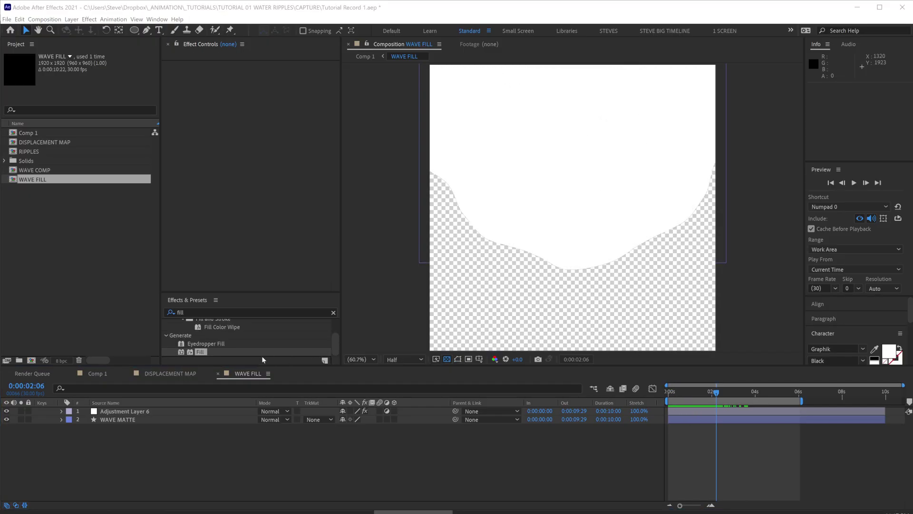
{"action": "left_click", "coordinate": [97, 374]}
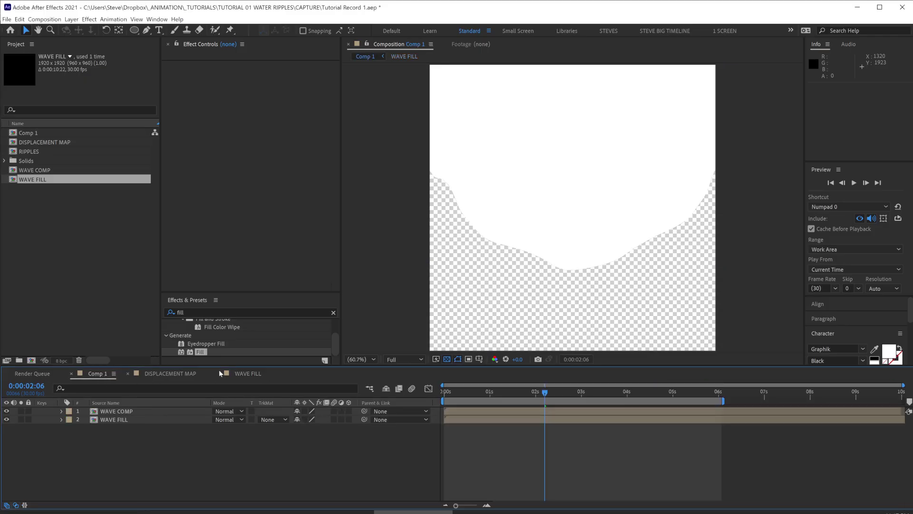
Create a comp-sized sandy orange solid in Comp 1 and place it below the WAVE FILL layer.
{"action": "left_click_drag", "start_coordinate": [545, 393], "coordinate": [542, 393]}
{"action": "key", "text": "ctrl+y"}
{"action": "left_click", "coordinate": [173, 260]}
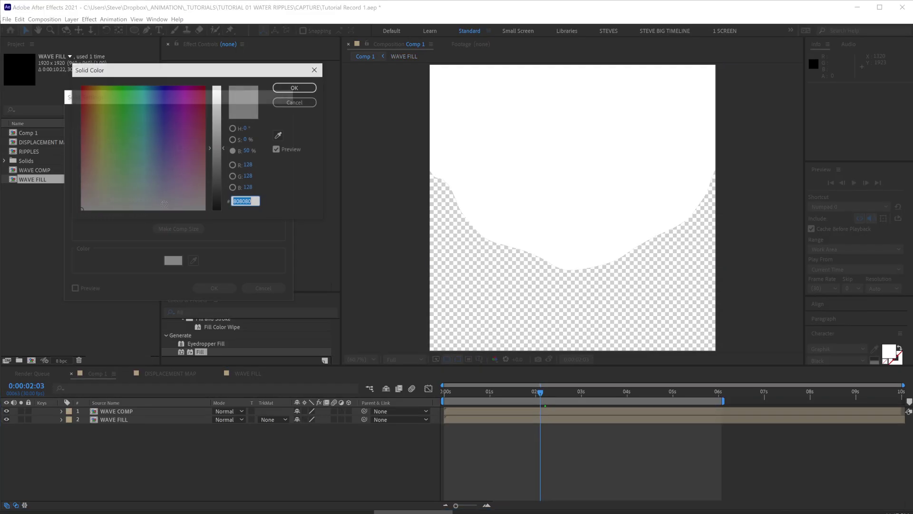
{"action": "left_click", "coordinate": [90, 153]}
{"action": "left_click_drag", "start_coordinate": [217, 136], "coordinate": [216, 103]}
{"action": "left_click", "coordinate": [294, 88]}
{"action": "left_click", "coordinate": [205, 288]}
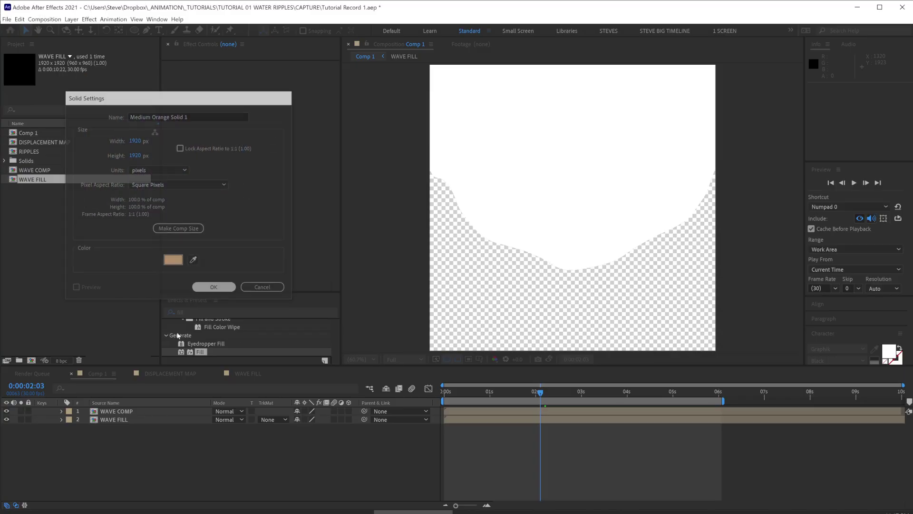
{"action": "left_click_drag", "start_coordinate": [124, 411], "coordinate": [116, 449]}
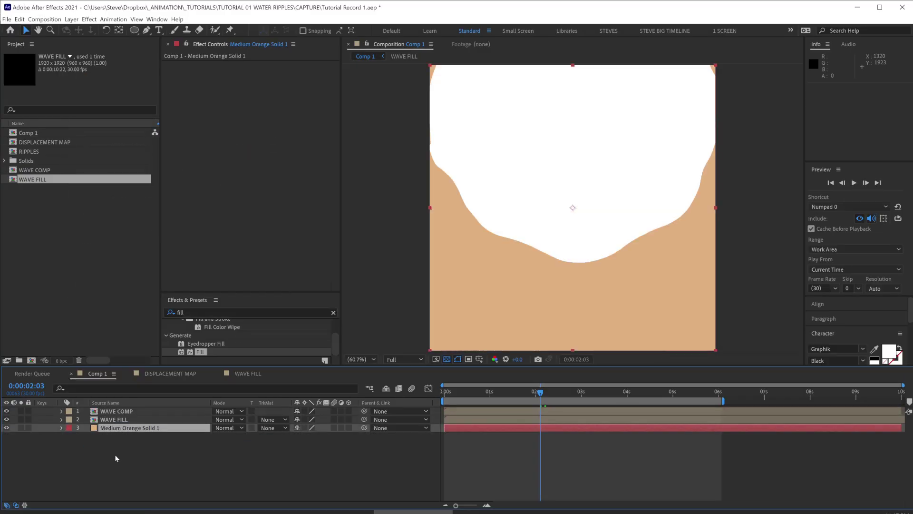
Apply Gradient Ramp to the WAVE FILL layer and sample its End Color from the sandy orange background.
{"action": "left_click", "coordinate": [126, 422]}
{"action": "left_click", "coordinate": [192, 310]}
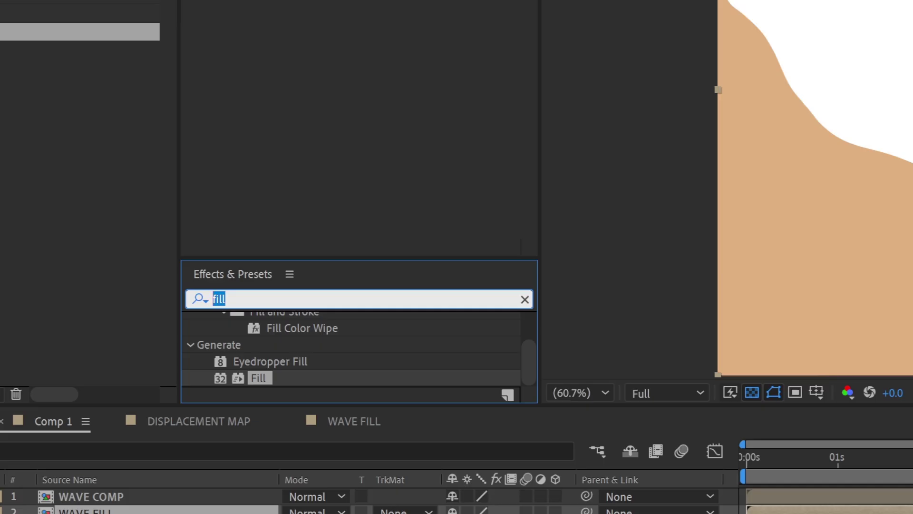
{"action": "type", "text": "ramp"}
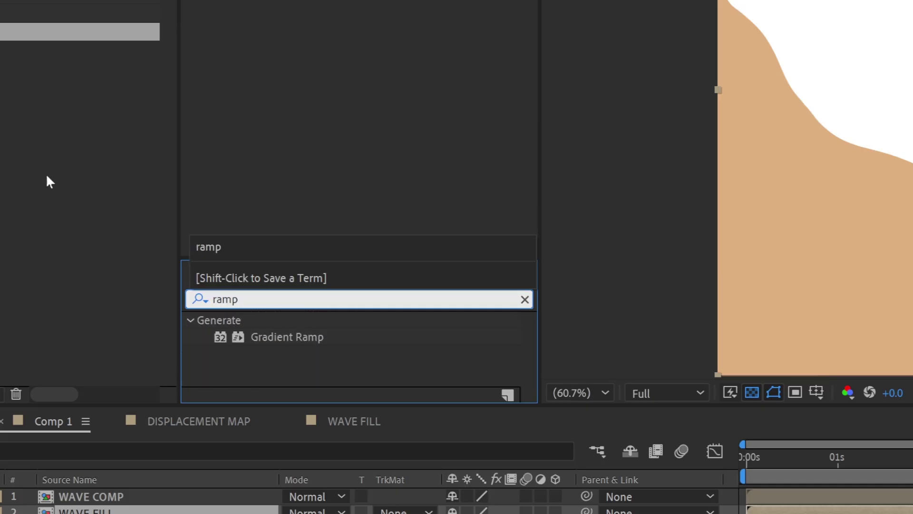
{"action": "left_click_drag", "start_coordinate": [285, 332], "coordinate": [327, 100]}
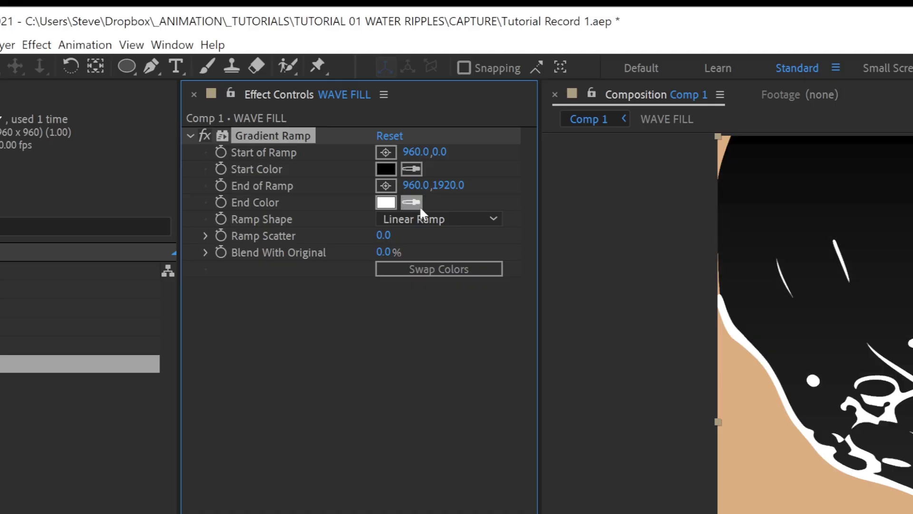
{"action": "left_click", "coordinate": [416, 201]}
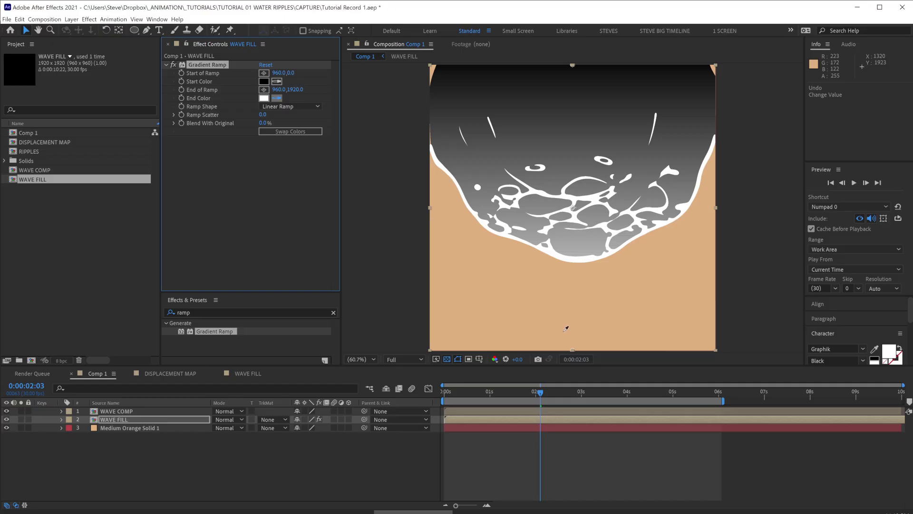
{"action": "left_click", "coordinate": [573, 330]}
Set the Gradient Ramp's Start Color to a medium blue.
{"action": "left_click", "coordinate": [264, 81]}
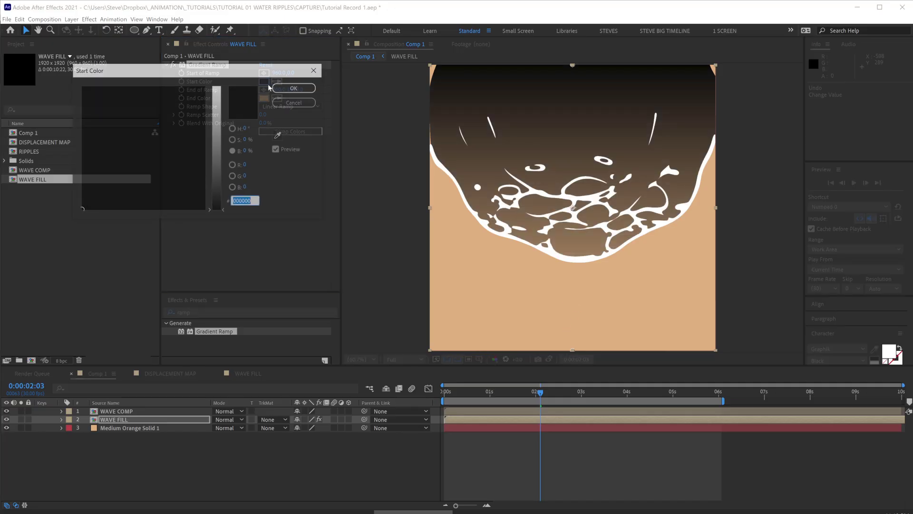
{"action": "left_click_drag", "start_coordinate": [202, 177], "coordinate": [144, 62]}
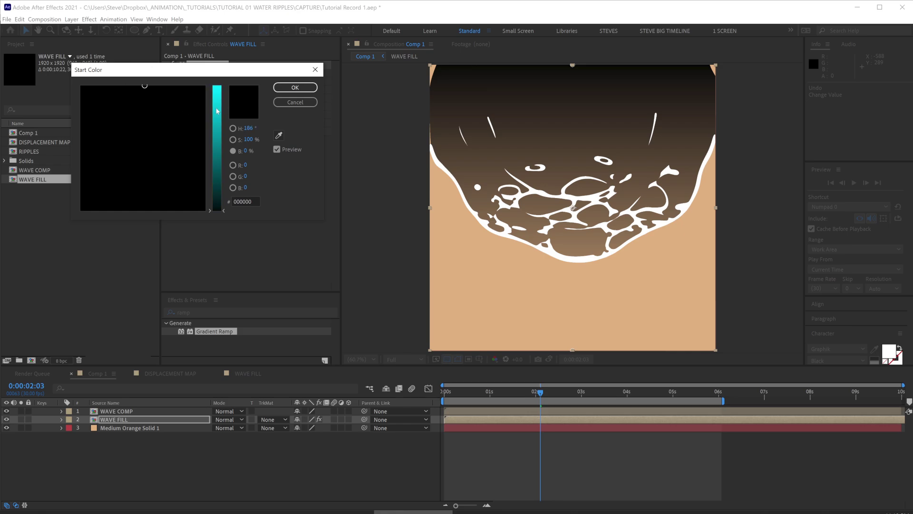
{"action": "left_click_drag", "start_coordinate": [216, 111], "coordinate": [157, 141]}
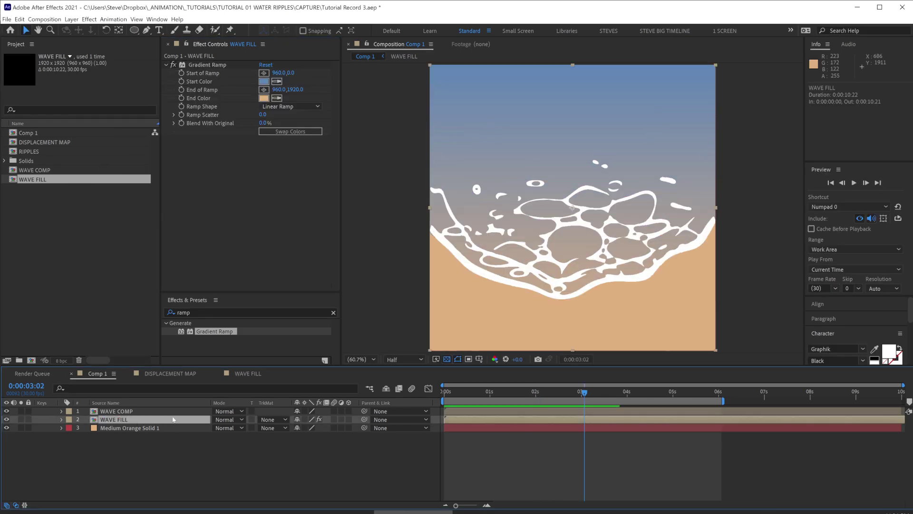
Duplicate the WAVE FILL layer and set the lower copy's blending mode to Multiply.
{"action": "key", "text": "ctrl+d"}
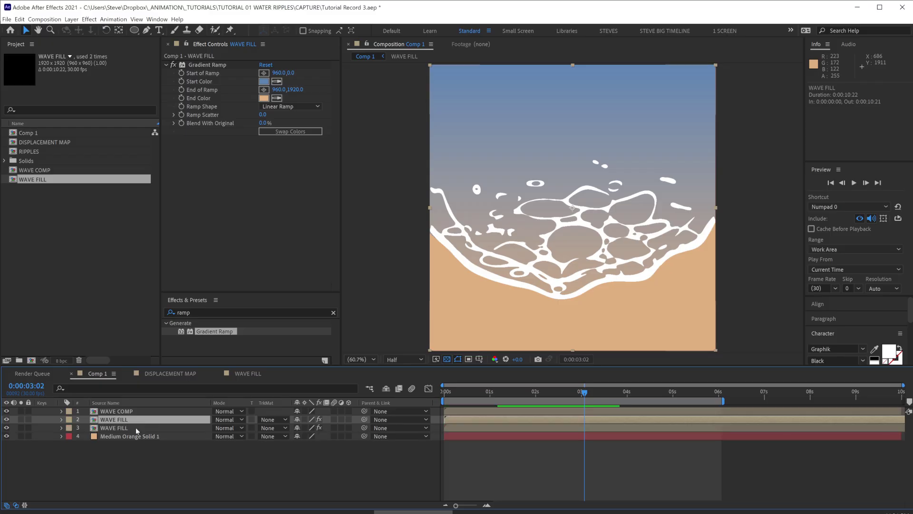
{"action": "left_click", "coordinate": [209, 428]}
{"action": "left_click", "coordinate": [231, 428]}
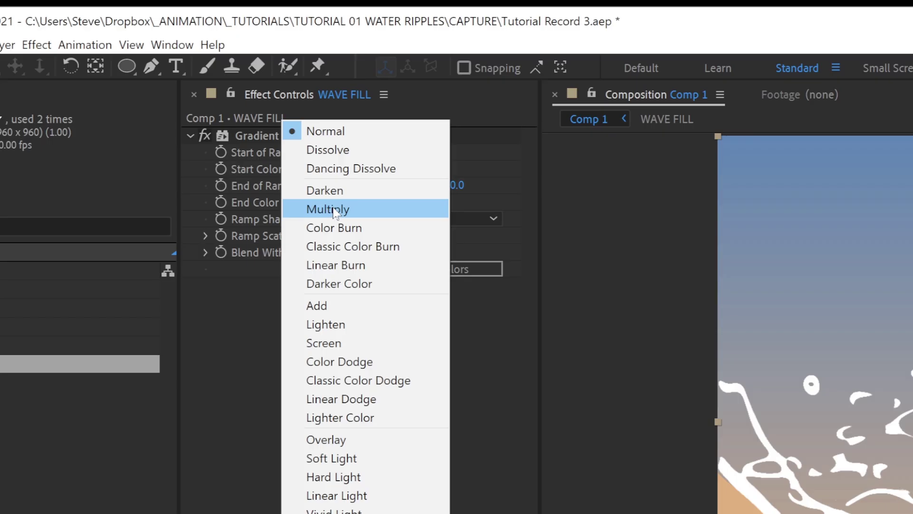
{"action": "left_click", "coordinate": [335, 210]}
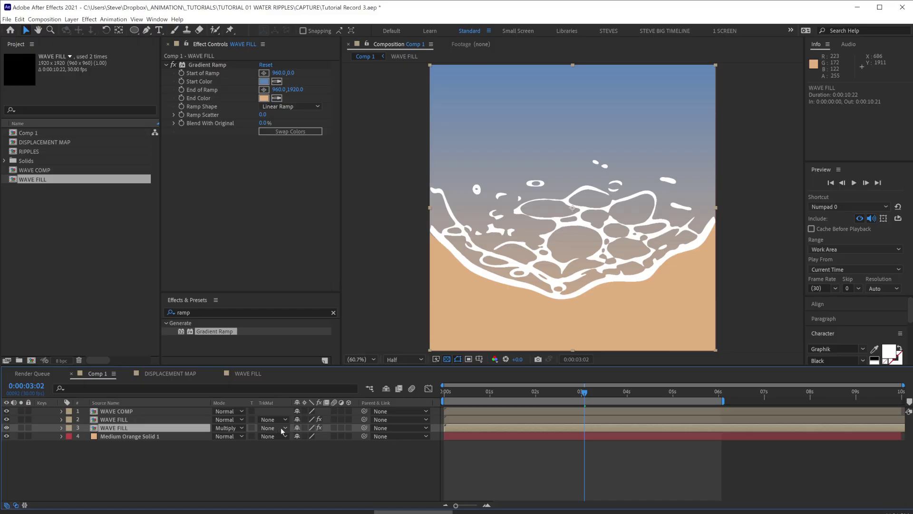
Set the lower WAVE FILL layer's opacity to 25%.
{"action": "key", "text": "t"}
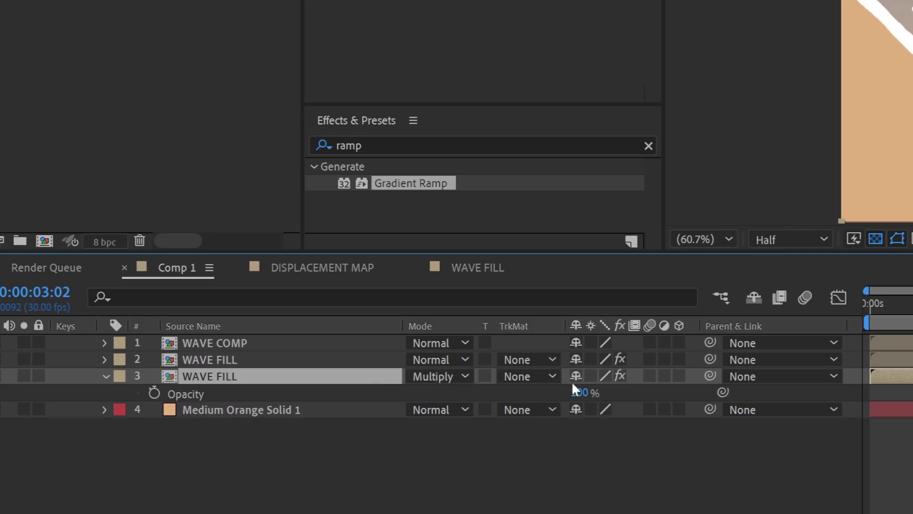
{"action": "left_click", "coordinate": [580, 393]}
{"action": "type", "text": "25"}
{"action": "left_click", "coordinate": [569, 453]}
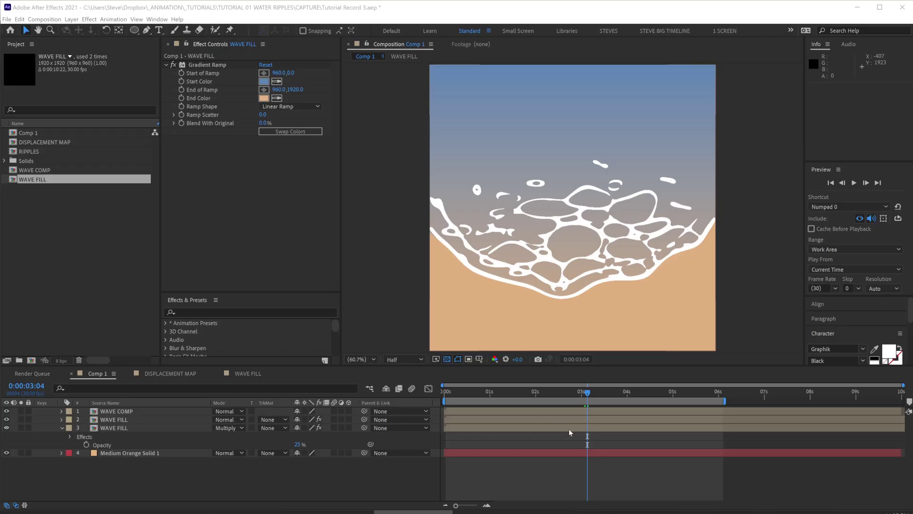
Apply the Echo effect to the lower WAVE FILL layer.
{"action": "left_click", "coordinate": [202, 312]}
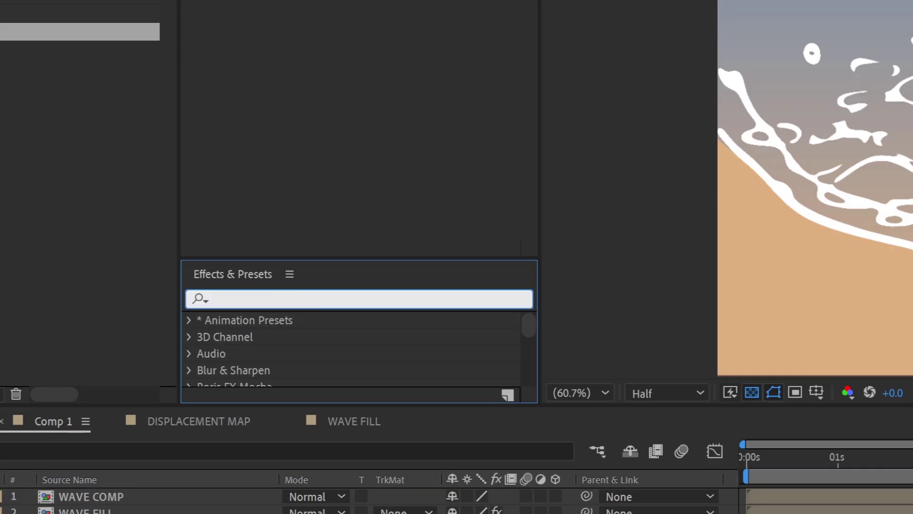
{"action": "type", "text": "echo"}
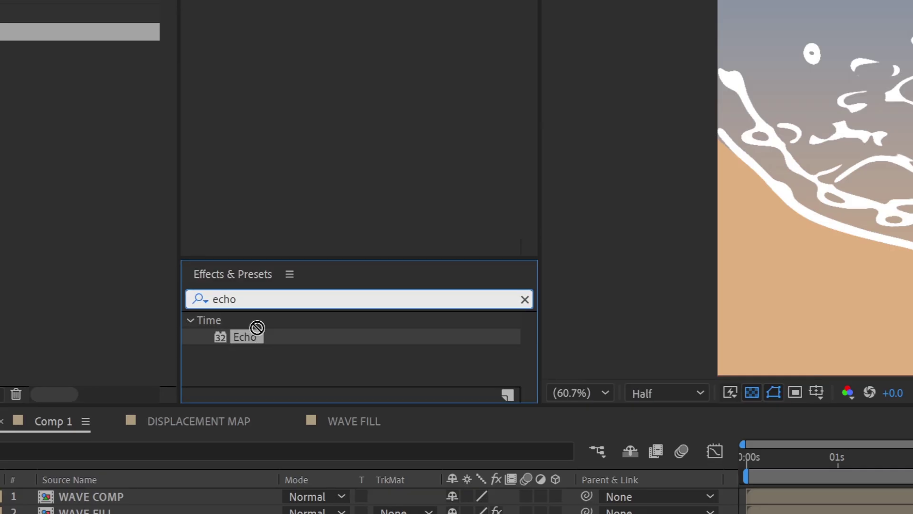
{"action": "double_click", "coordinate": [254, 335]}
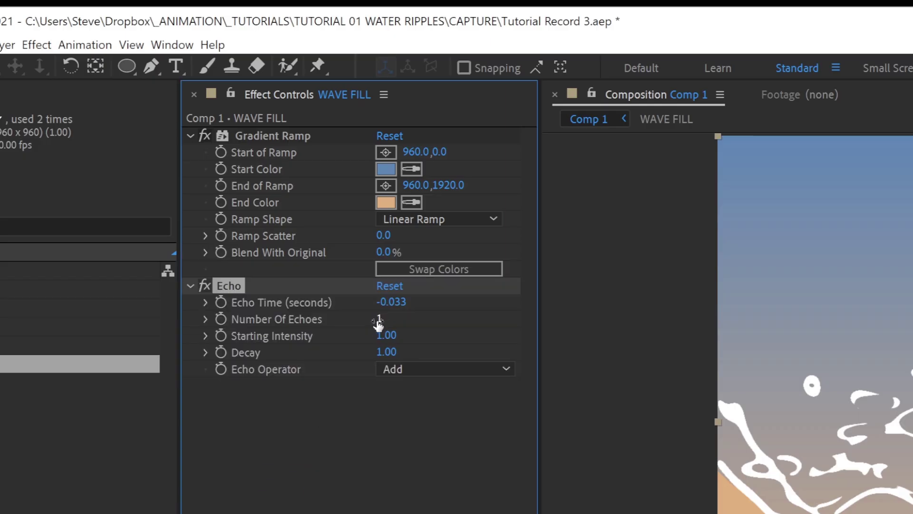
Set Echo to 20 echoes, a decay of 0.9 and the Minimum operator, and preview the wave animation.
{"action": "left_click", "coordinate": [379, 321]}
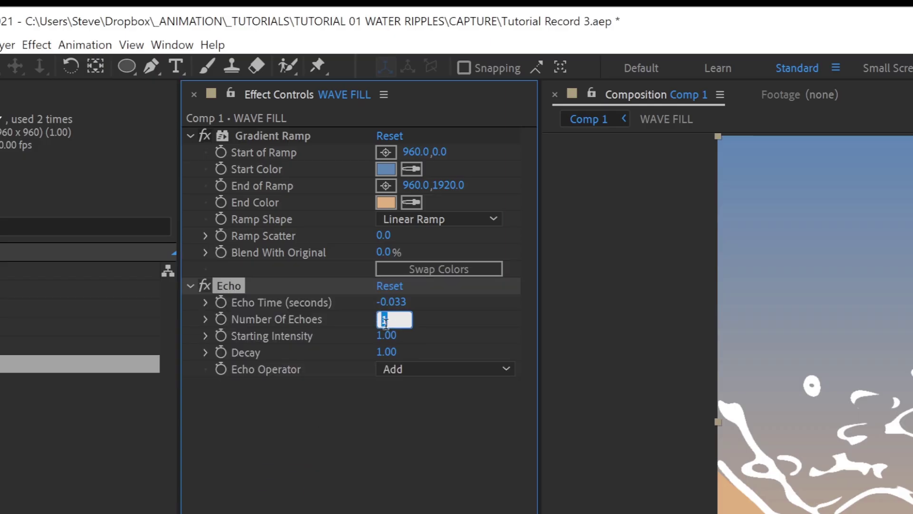
{"action": "type", "text": "20"}
{"action": "left_click", "coordinate": [388, 352]}
{"action": "type", "text": "."}
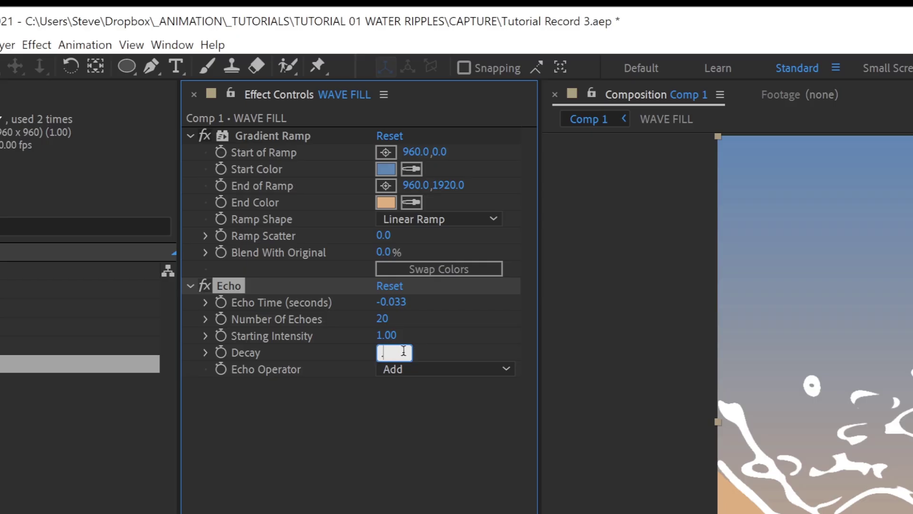
{"action": "type", "text": "9"}
{"action": "left_click", "coordinate": [430, 376]}
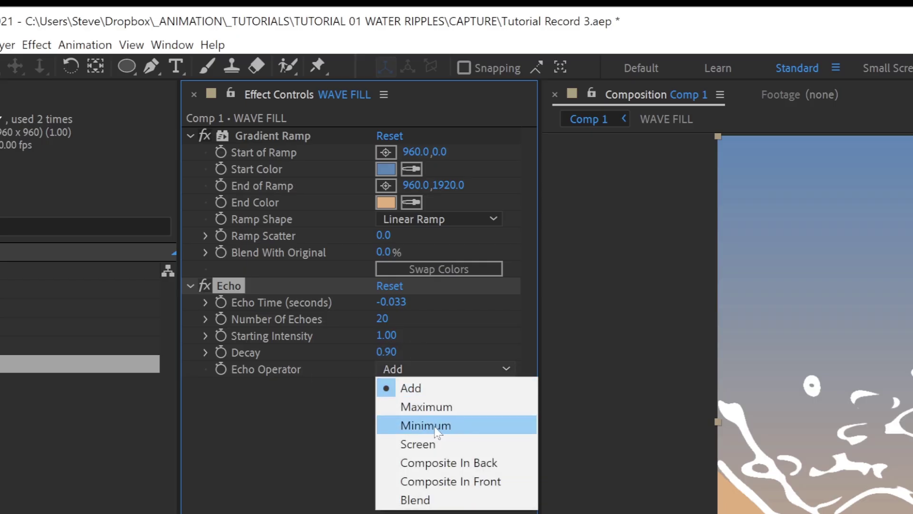
{"action": "left_click", "coordinate": [437, 428]}
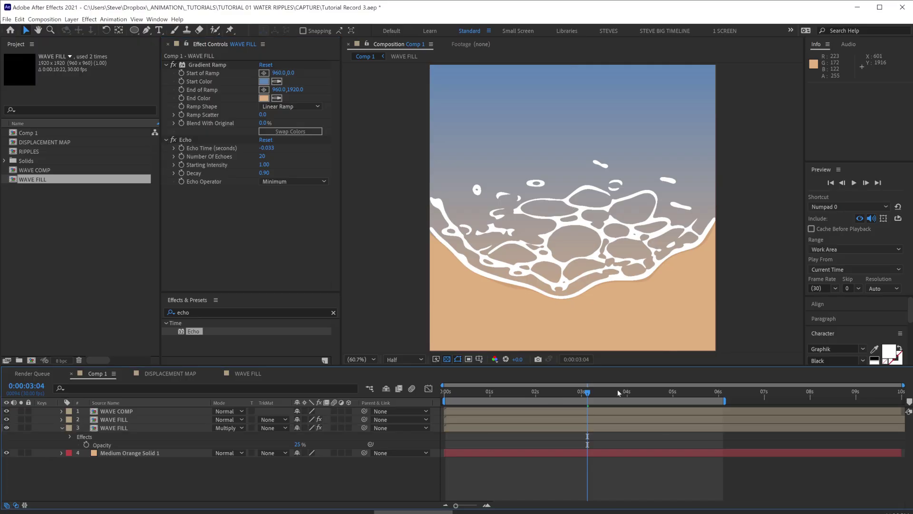
{"action": "left_click_drag", "start_coordinate": [621, 390], "coordinate": [633, 391]}
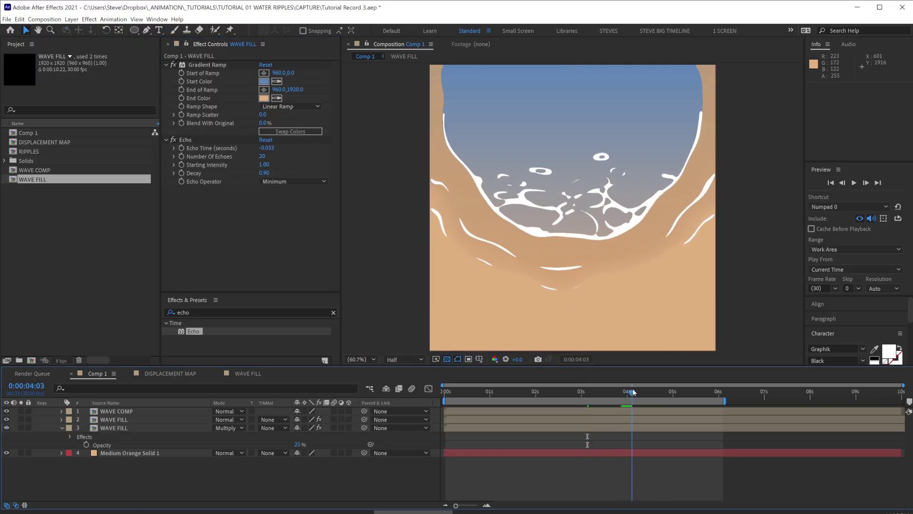
{"action": "key", "text": "space"}
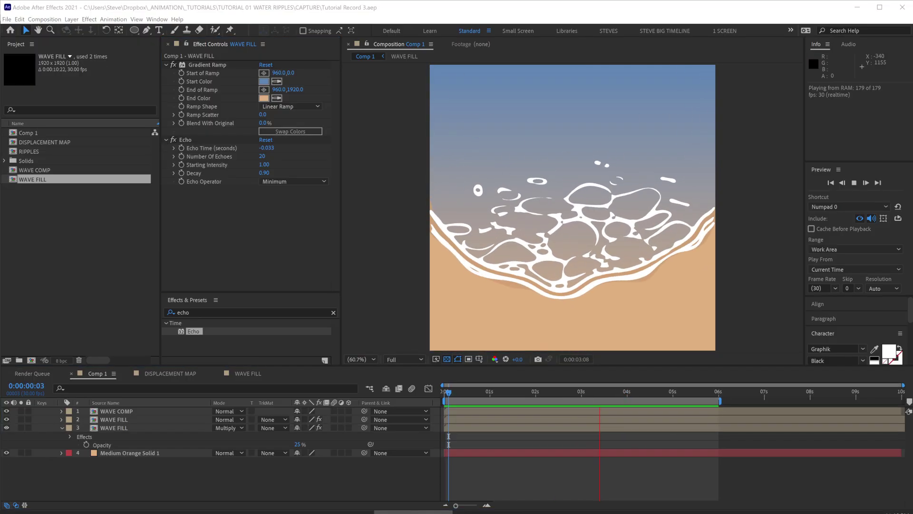